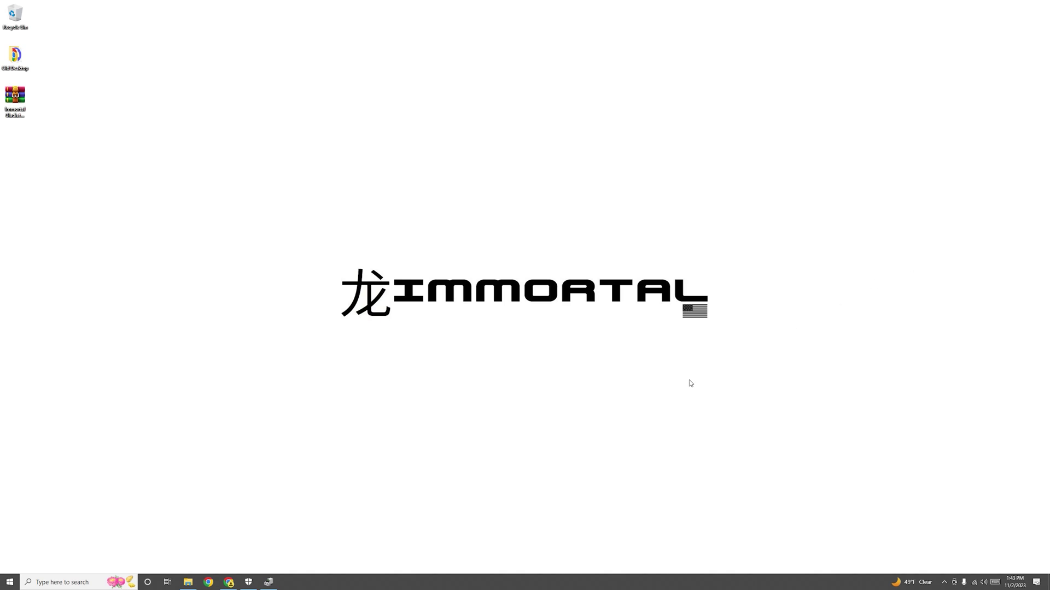
Turn Real-time protection off in Virus & threat protection settings, then minimize Windows Security.
{"action": "left_click", "coordinate": [248, 584]}
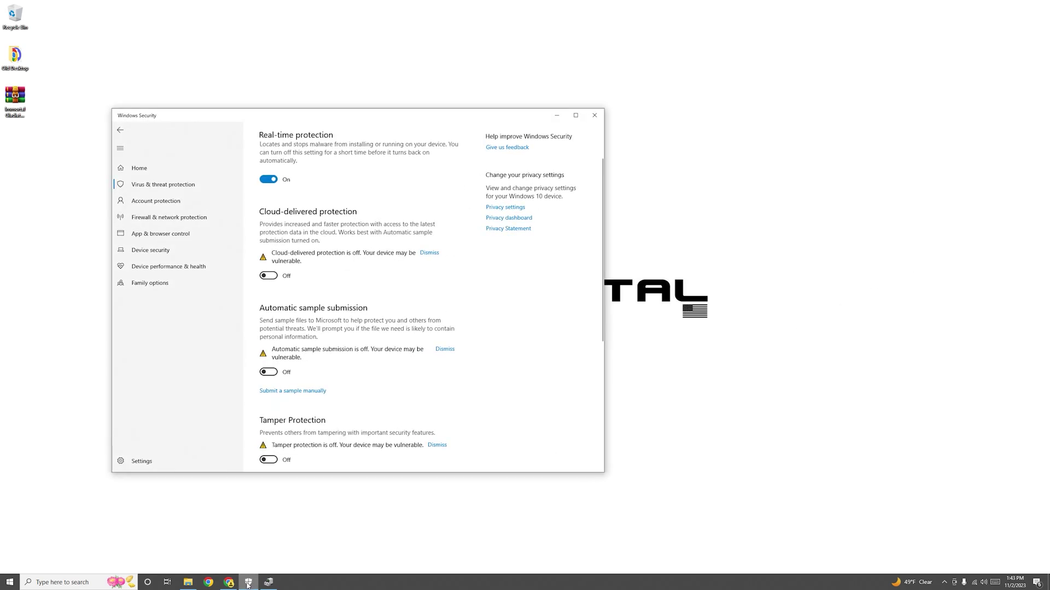
{"action": "scroll", "coordinate": [431, 468], "scroll_direction": "up", "scroll_amount": 2}
{"action": "left_click", "coordinate": [269, 237]}
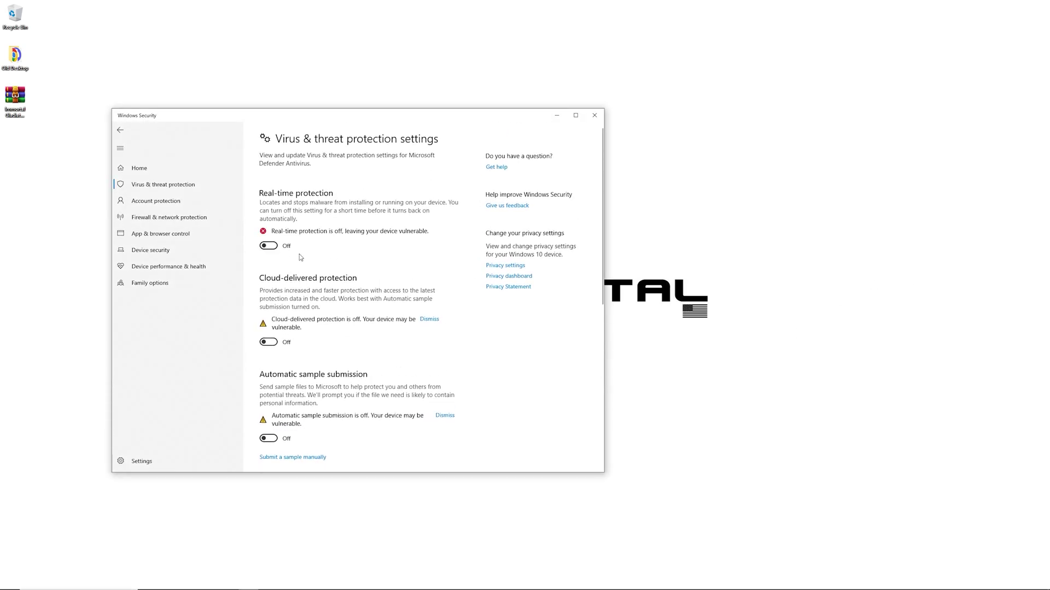
{"action": "scroll", "coordinate": [293, 345], "scroll_direction": "down", "scroll_amount": 1}
{"action": "scroll", "coordinate": [293, 344], "scroll_direction": "down", "scroll_amount": 5}
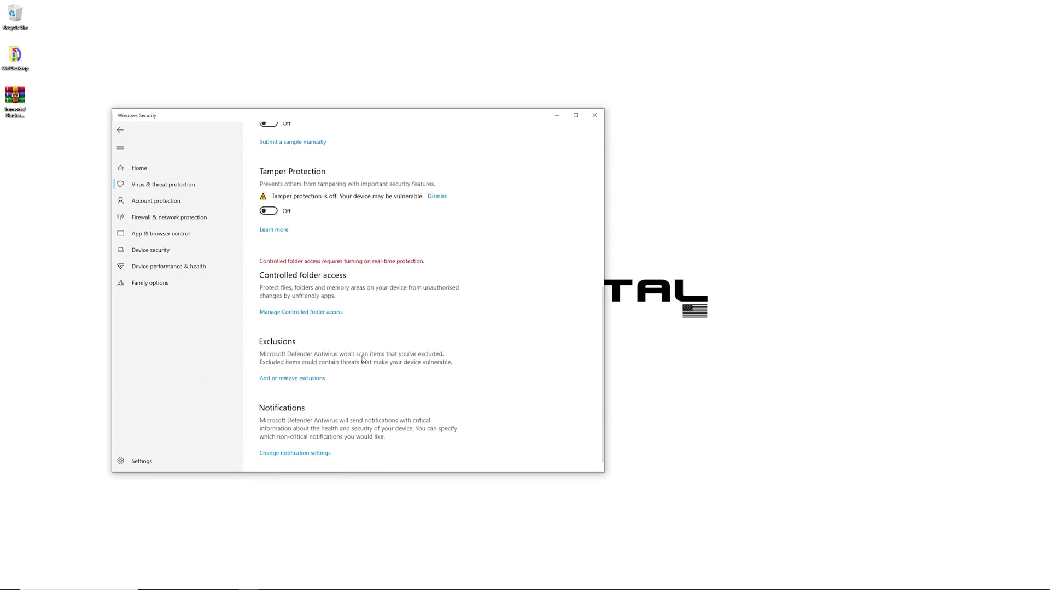
{"action": "scroll", "coordinate": [382, 350], "scroll_direction": "up", "scroll_amount": 3}
{"action": "left_click", "coordinate": [556, 115]}
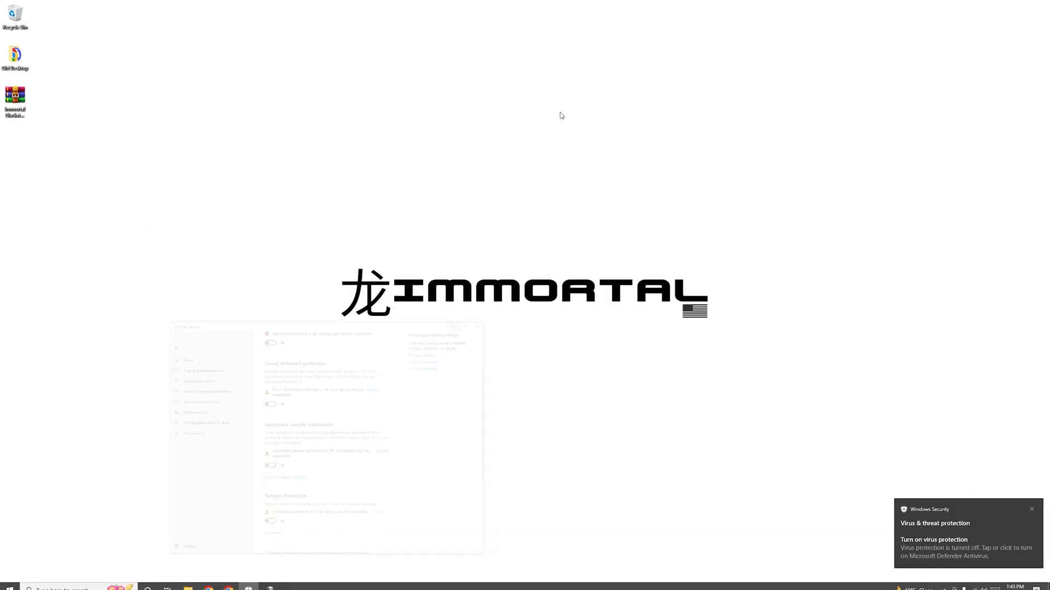
From the ImmortalTech.net Download page, start the Immortal DMA Gladiator Files download, then minimize Chrome.
{"action": "left_click", "coordinate": [228, 583]}
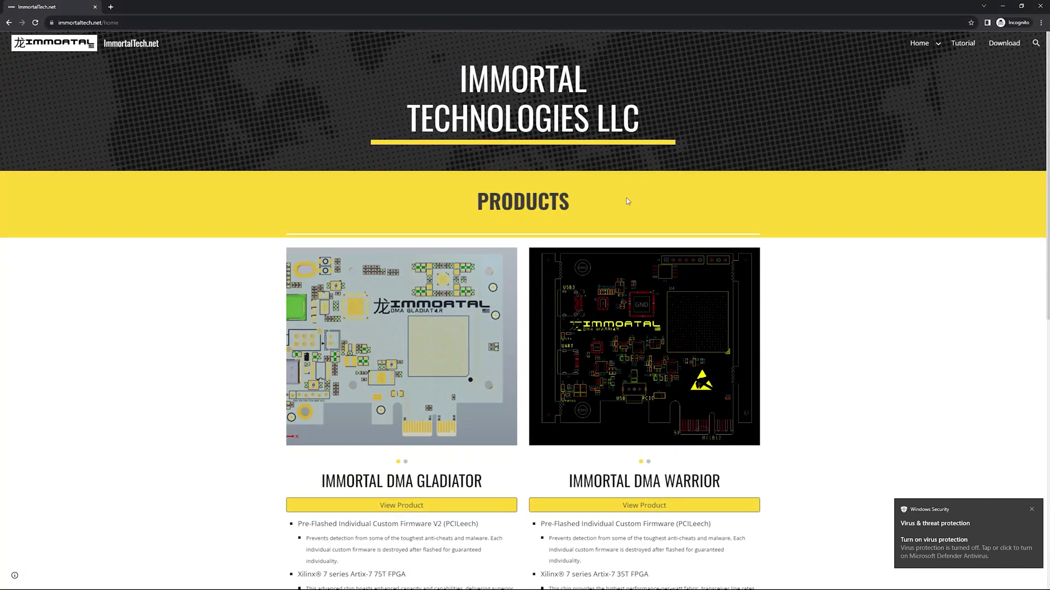
{"action": "left_click", "coordinate": [1004, 43]}
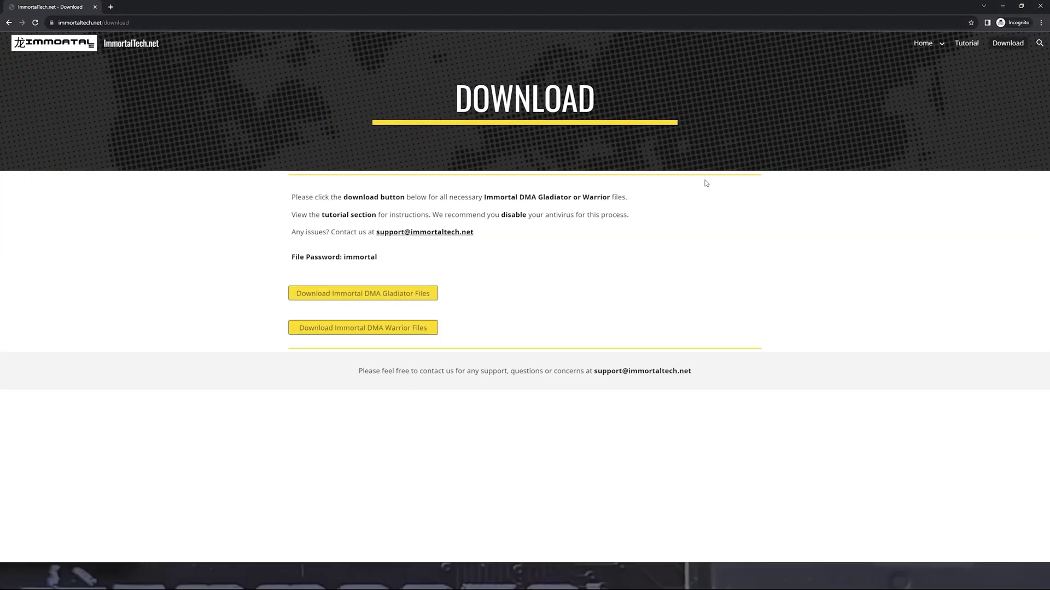
{"action": "left_click", "coordinate": [396, 297]}
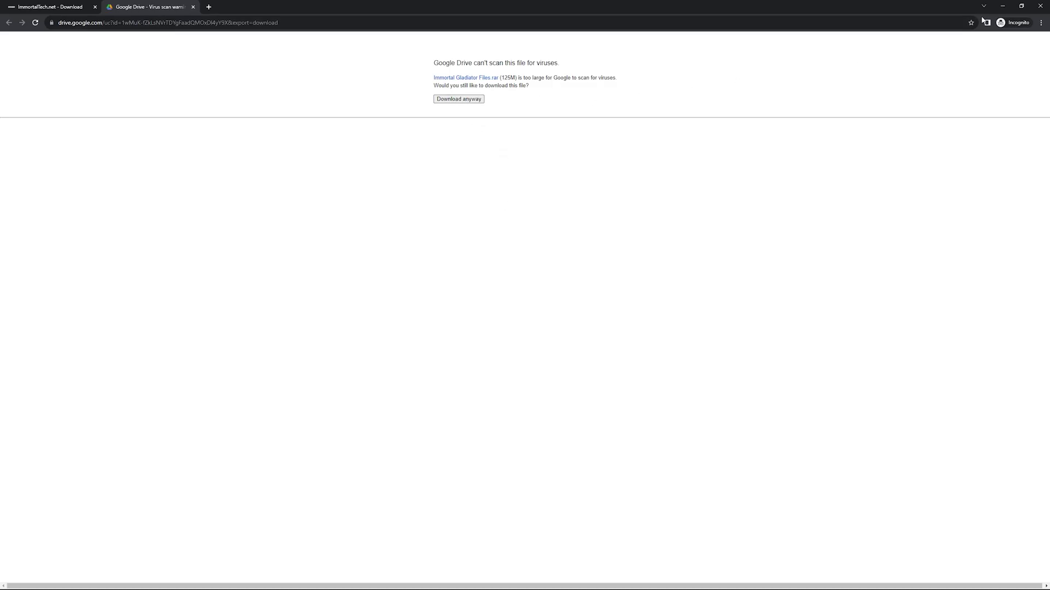
{"action": "left_click", "coordinate": [1004, 8]}
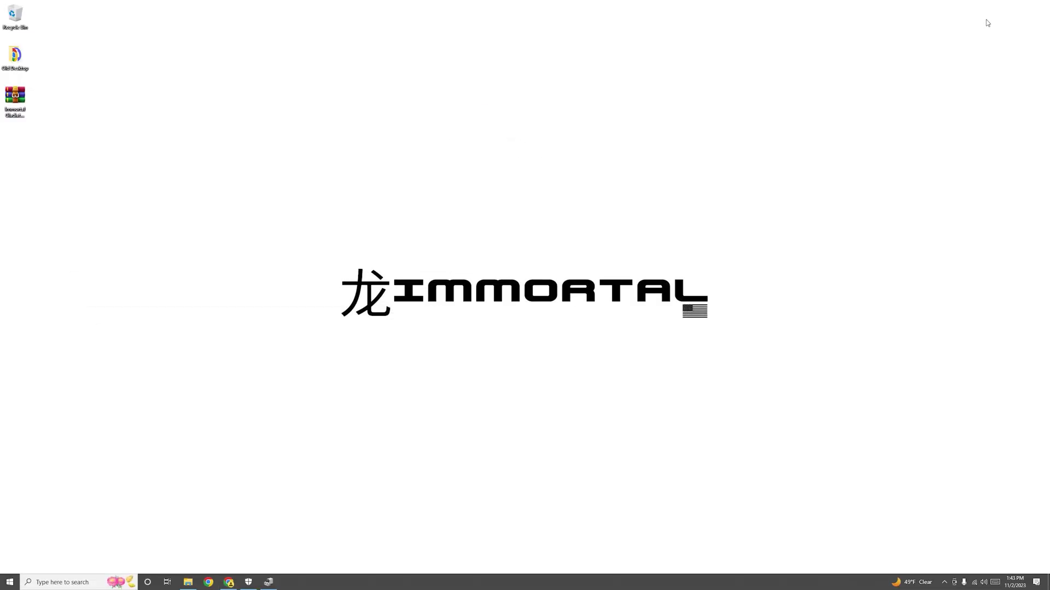
Open Immortal Gladiator Files.rar with its archive password and extract the Immortal Gladiator Files folder to the desktop.
{"action": "double_click", "coordinate": [16, 109]}
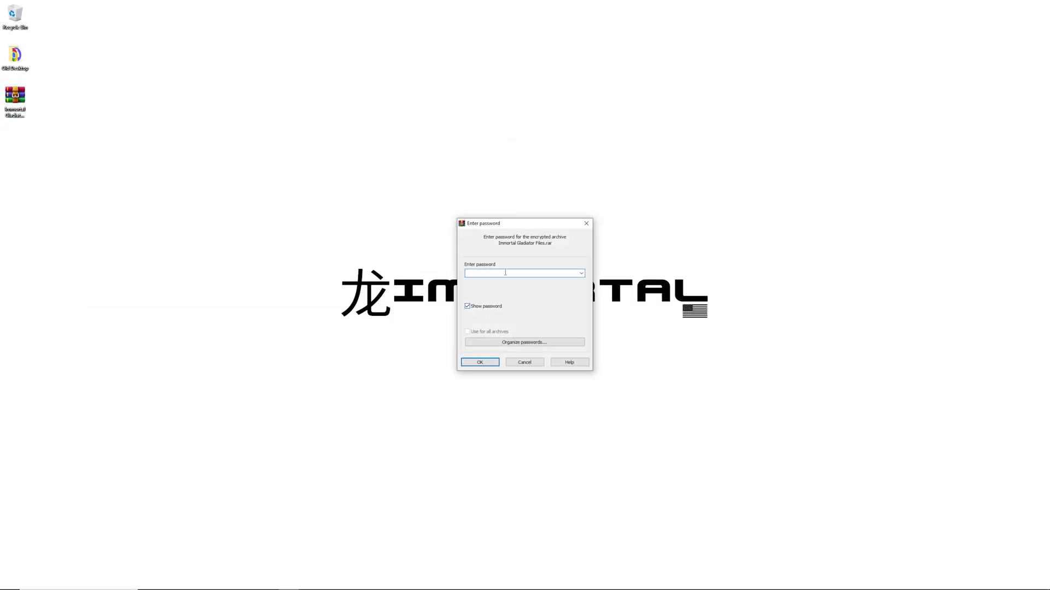
{"action": "type", "text": "immortal"}
{"action": "key", "text": "Return"}
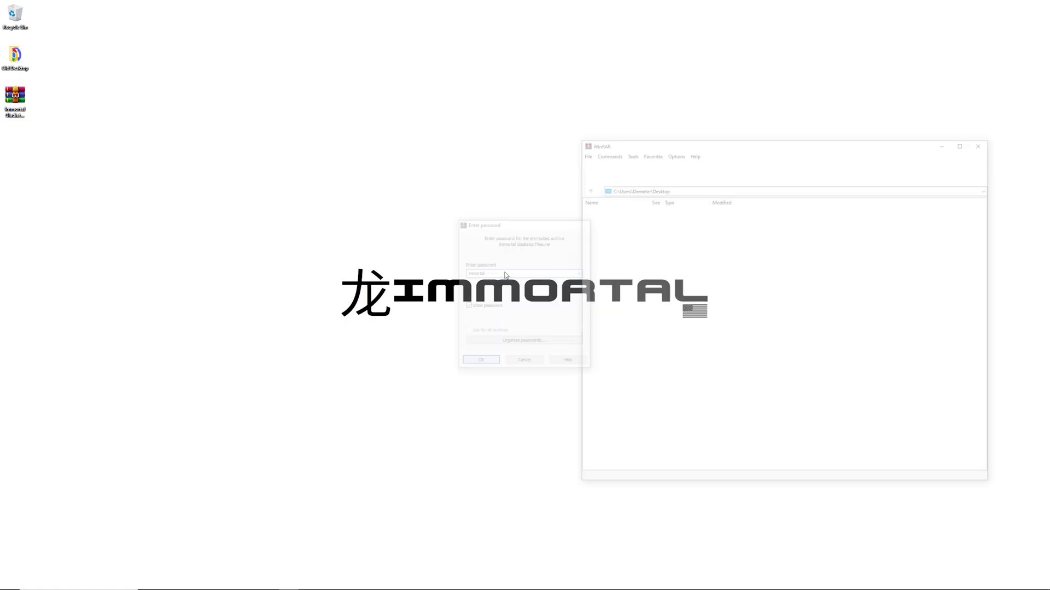
{"action": "left_click", "coordinate": [850, 283]}
{"action": "left_click_drag", "start_coordinate": [613, 217], "coordinate": [18, 141]}
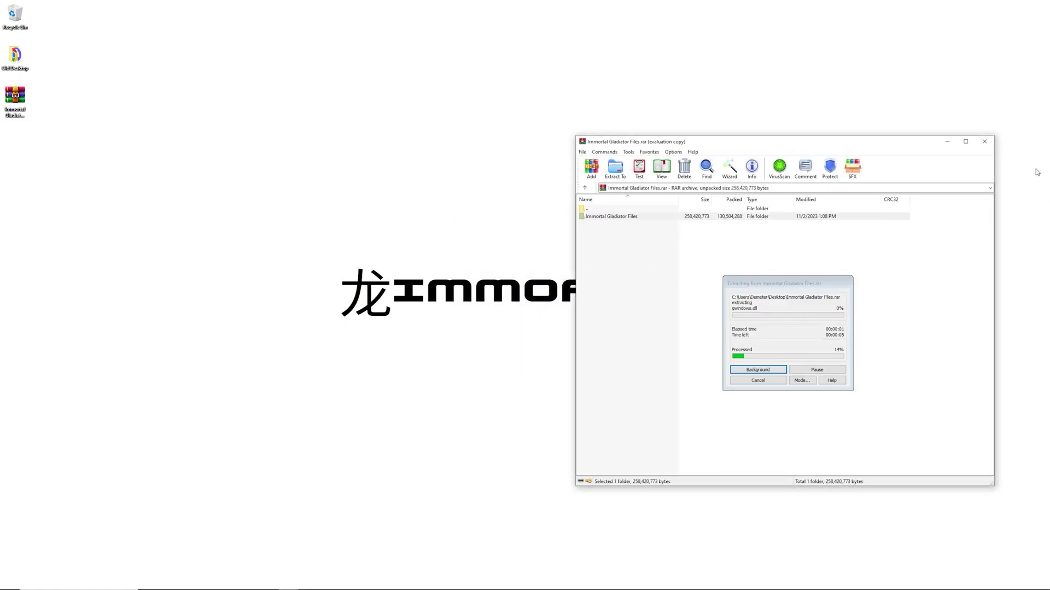
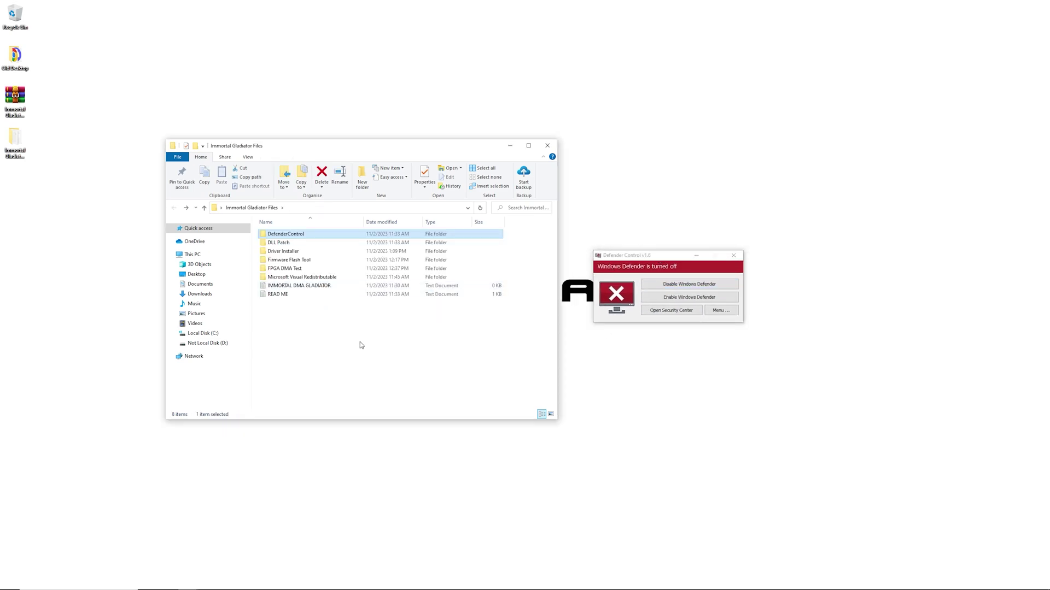
Open the DLL Patch folder inside Immortal Gladiator Files to show System32 and SysWOW64.
{"action": "left_click", "coordinate": [360, 345]}
{"action": "double_click", "coordinate": [298, 244]}
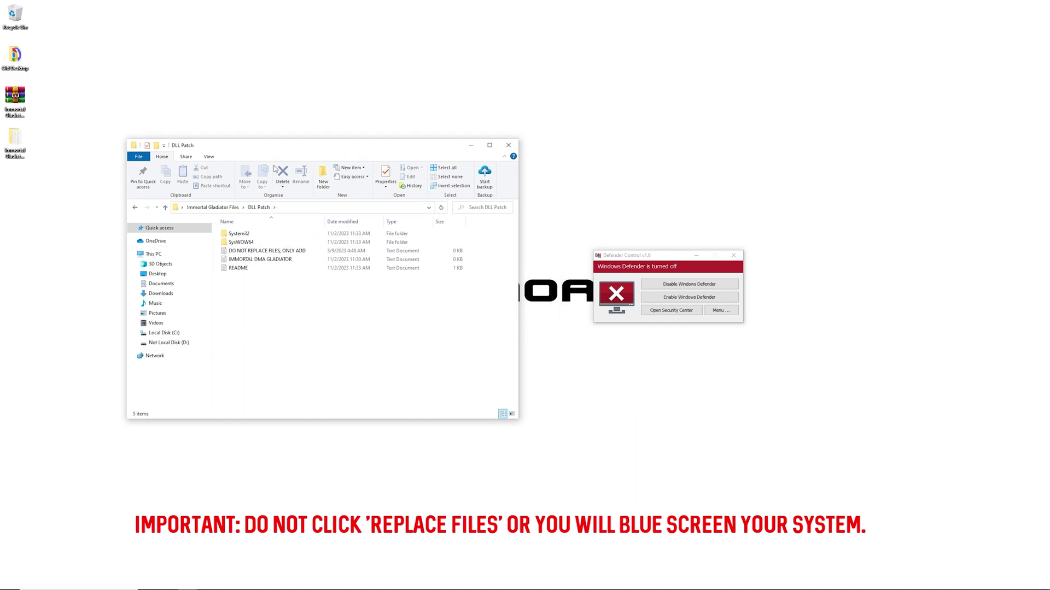
Show C:\Windows in the second Explorer window, via This PC and Local Disk (C:).
{"action": "mouse_move", "coordinate": [250, 586]}
{"action": "mouse_move", "coordinate": [200, 583]}
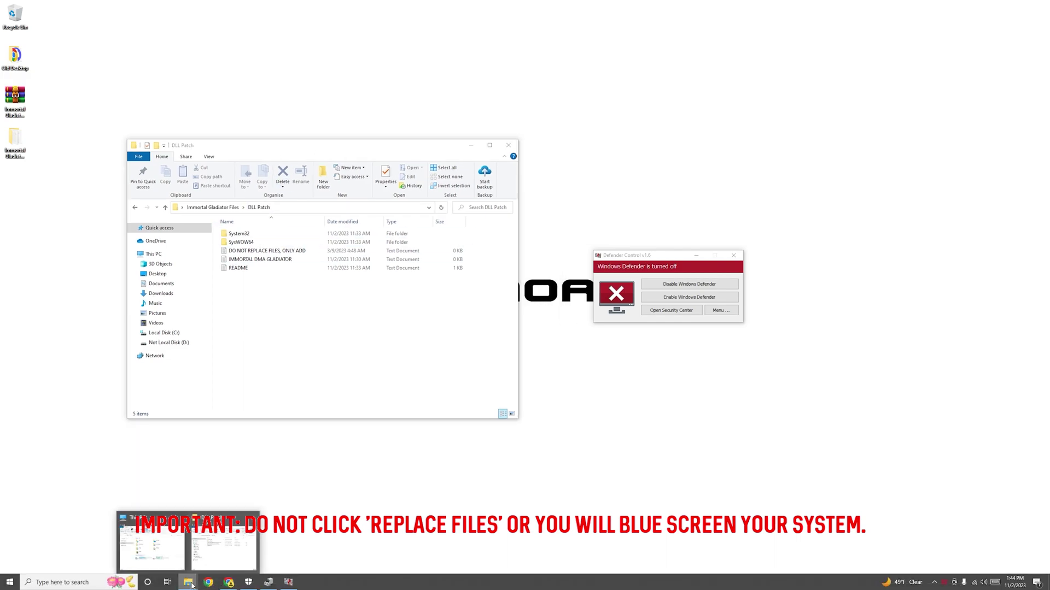
{"action": "left_click", "coordinate": [221, 541]}
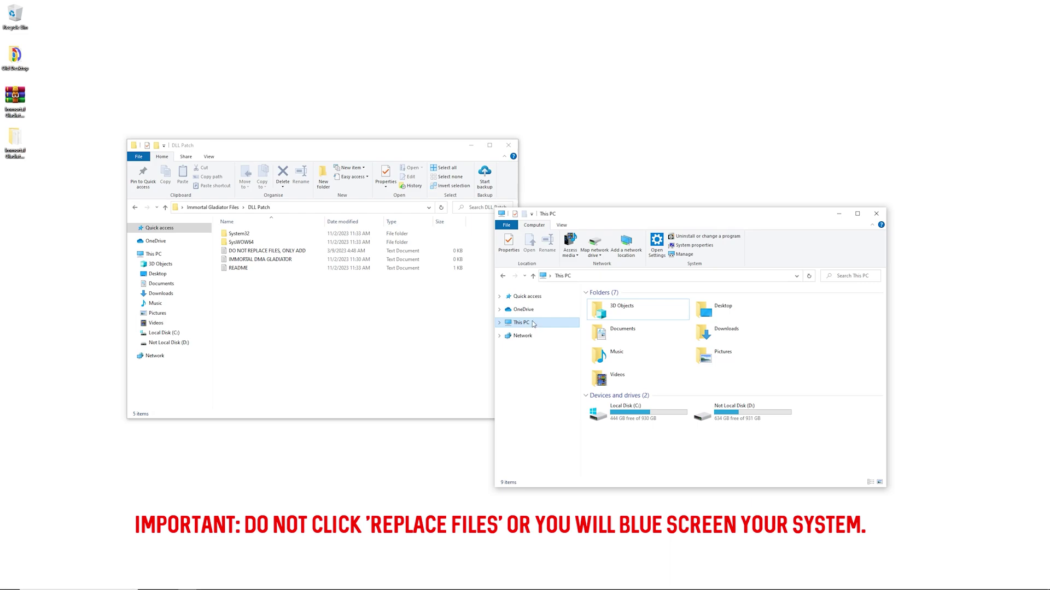
{"action": "double_click", "coordinate": [639, 415]}
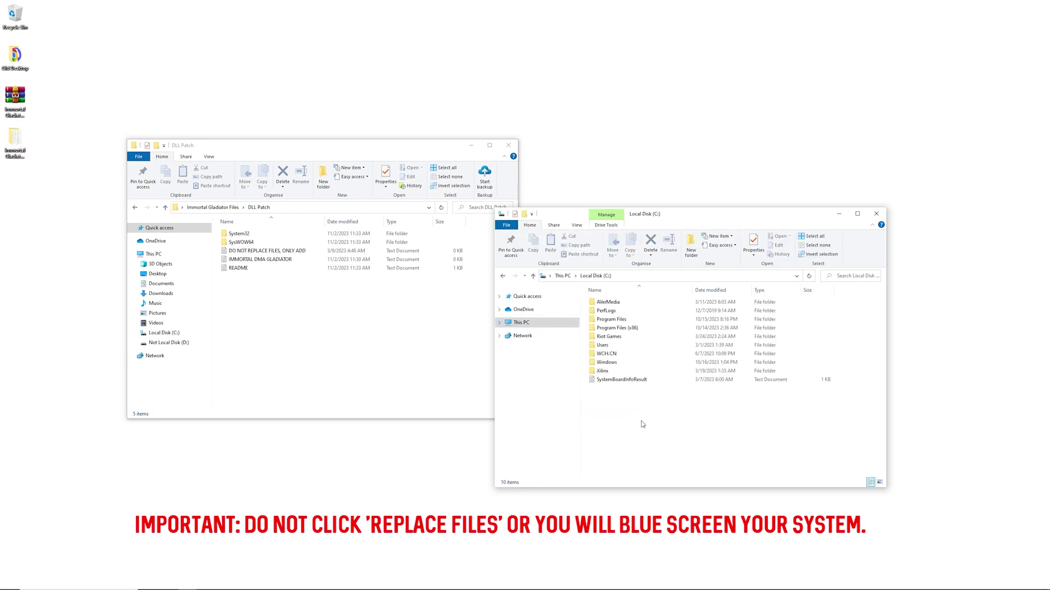
{"action": "double_click", "coordinate": [606, 362]}
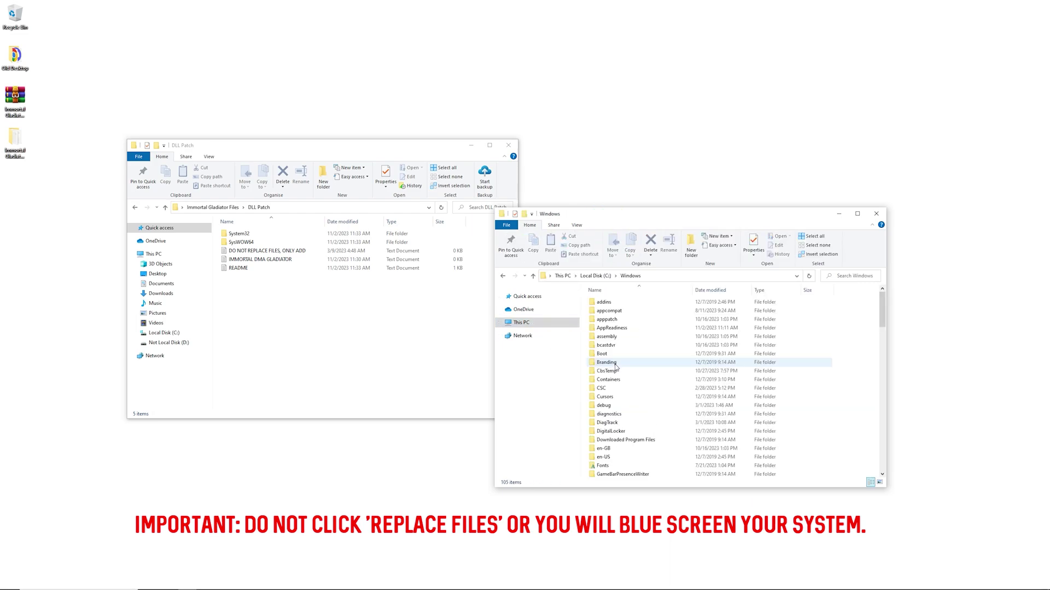
{"action": "scroll", "coordinate": [663, 427], "scroll_direction": "down", "scroll_amount": 5}
Copy System32 and SysWOW64 from DLL Patch and paste them into C:\Windows.
{"action": "key", "text": "alt+F9"}
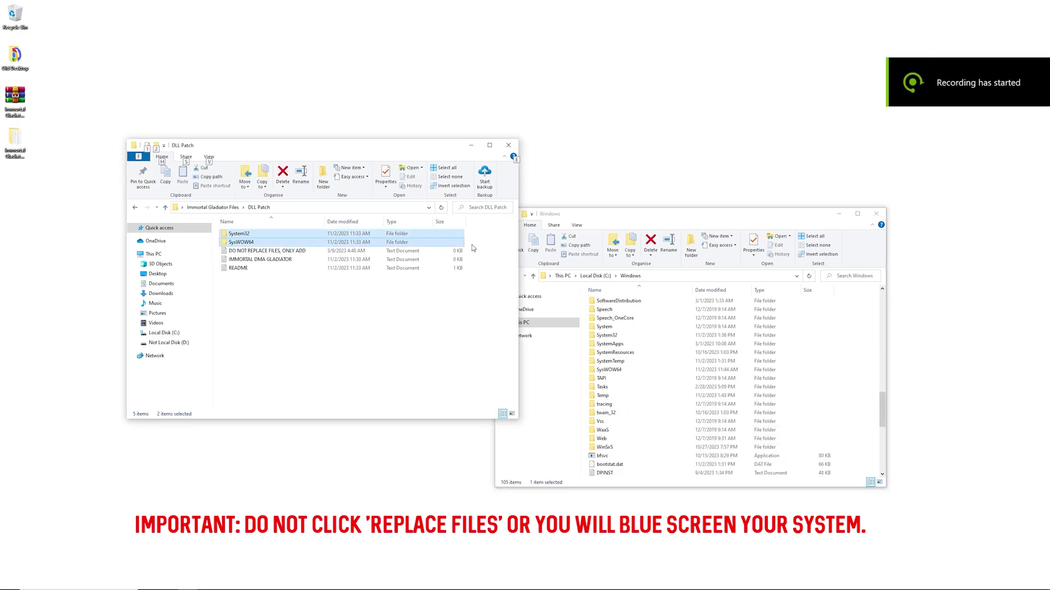
{"action": "left_click_drag", "start_coordinate": [475, 243], "coordinate": [436, 230]}
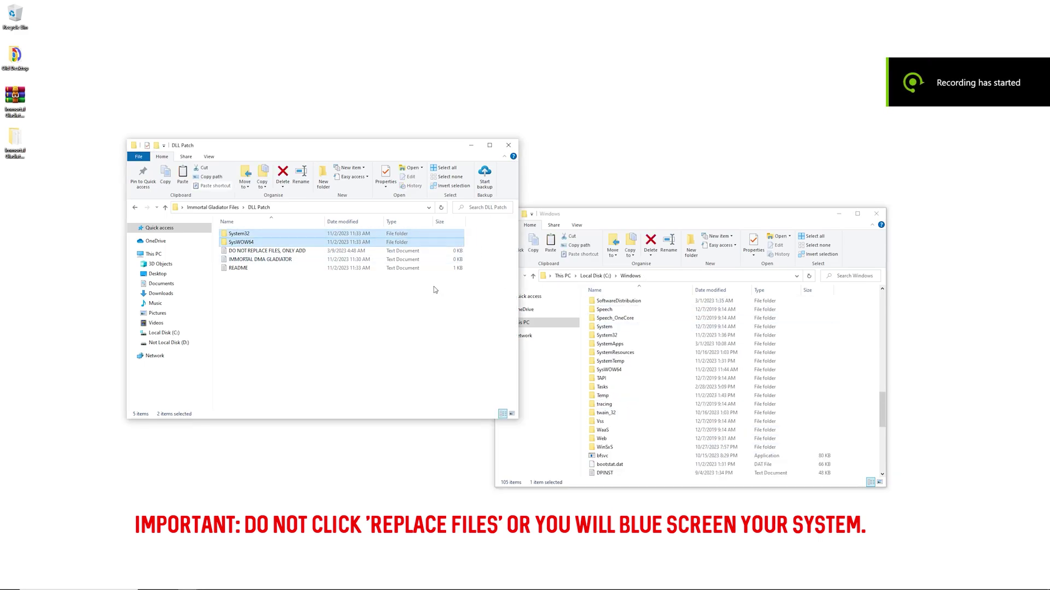
{"action": "key", "text": "ctrl+c"}
{"action": "left_click", "coordinate": [274, 251]}
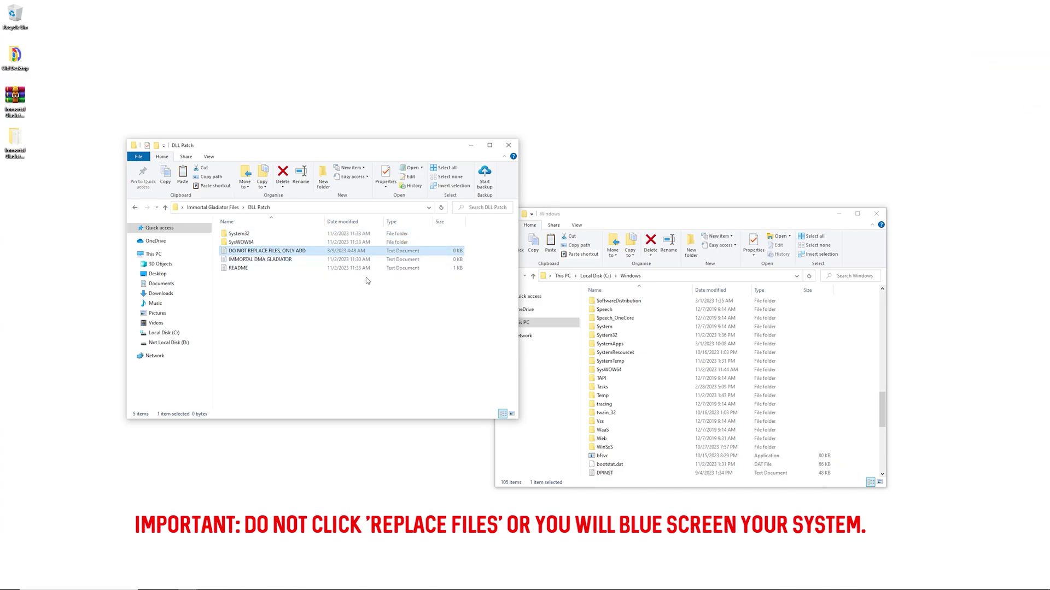
{"action": "left_click", "coordinate": [849, 334]}
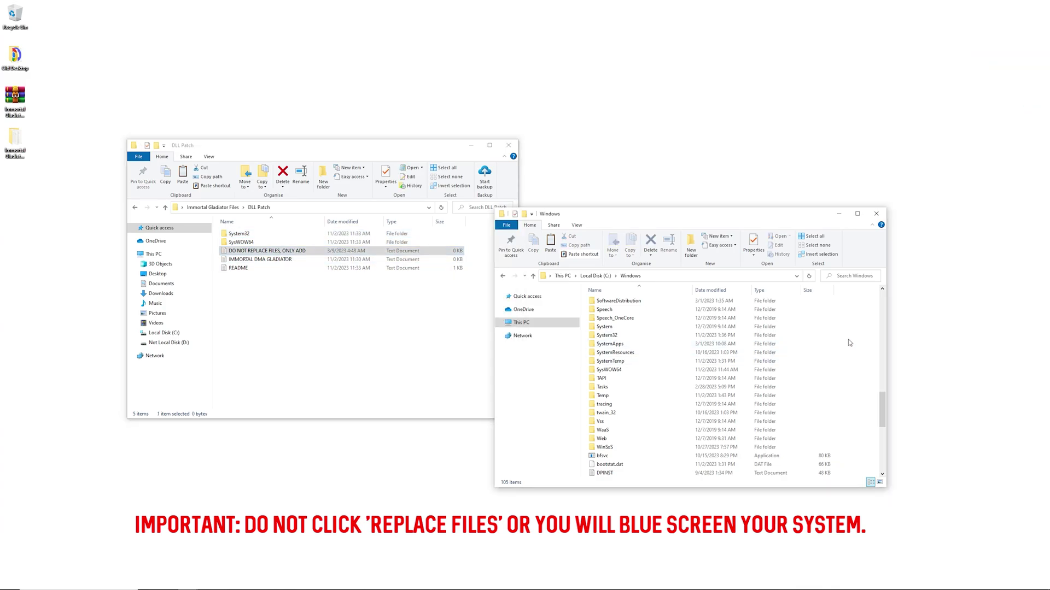
{"action": "key", "text": "ctrl+v"}
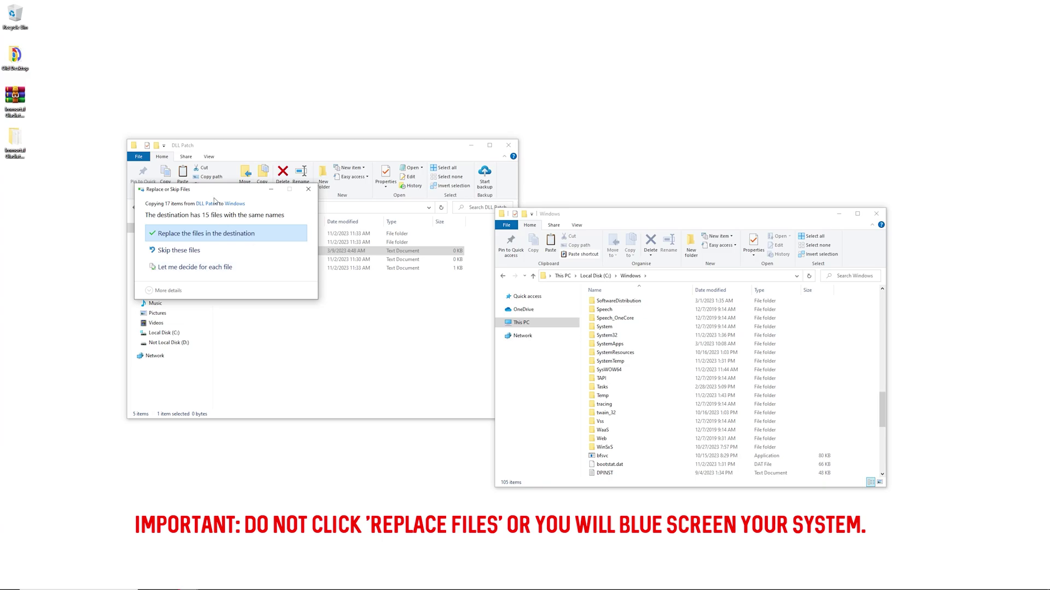
Skip the 15 same-named files, then go back from DLL Patch to Immortal Gladiator Files.
{"action": "left_click_drag", "start_coordinate": [209, 195], "coordinate": [282, 206]}
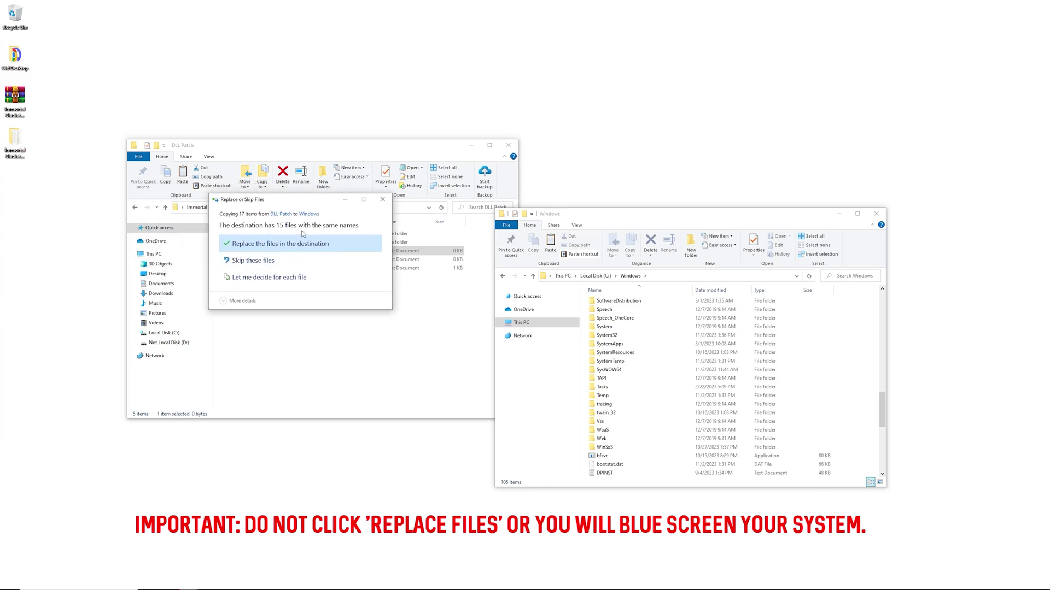
{"action": "left_click", "coordinate": [271, 263]}
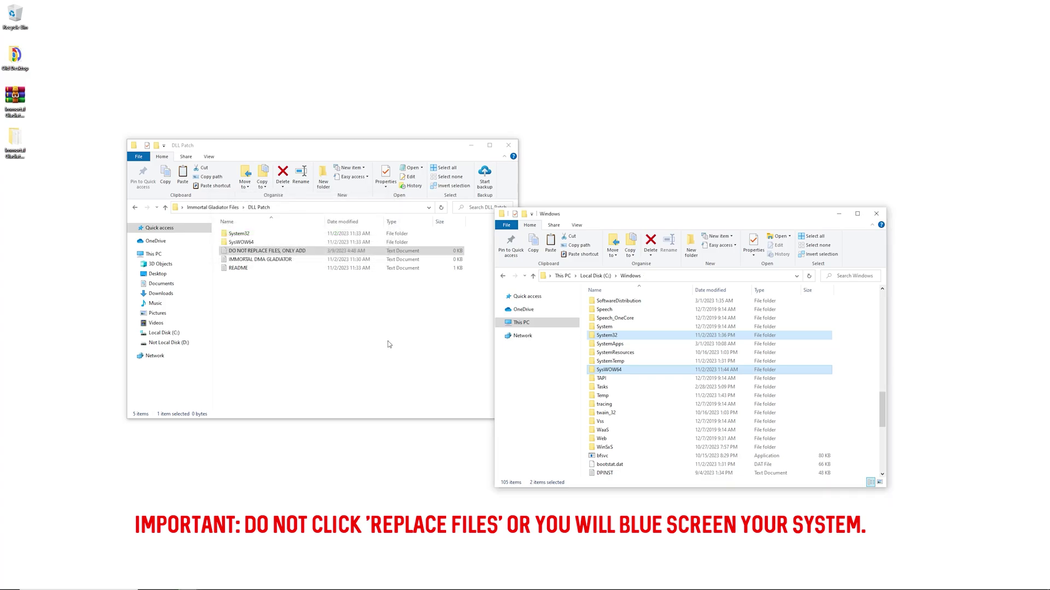
{"action": "left_click", "coordinate": [372, 325]}
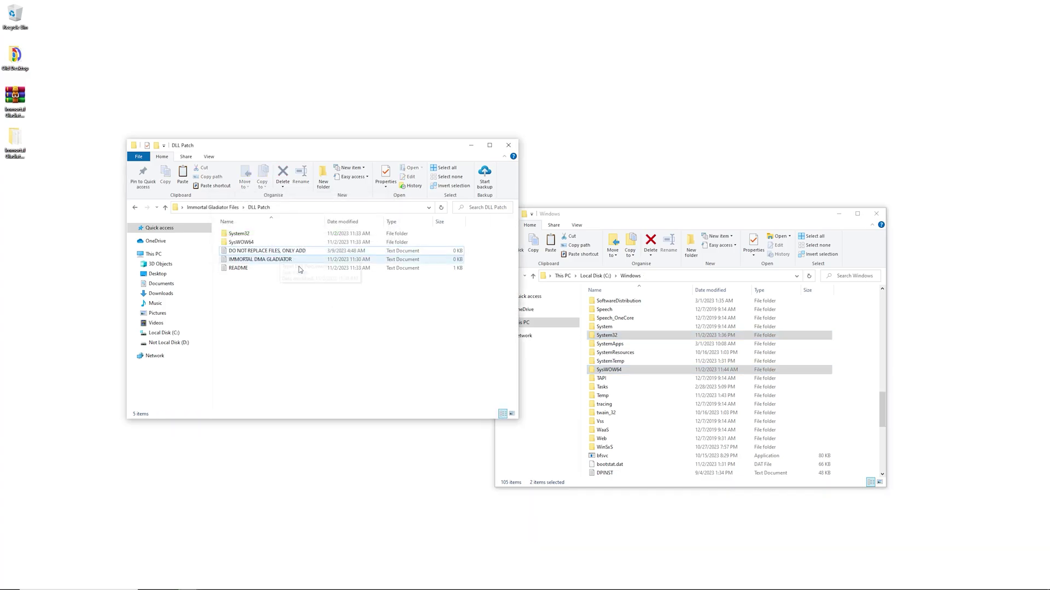
{"action": "key", "text": "alt+Left"}
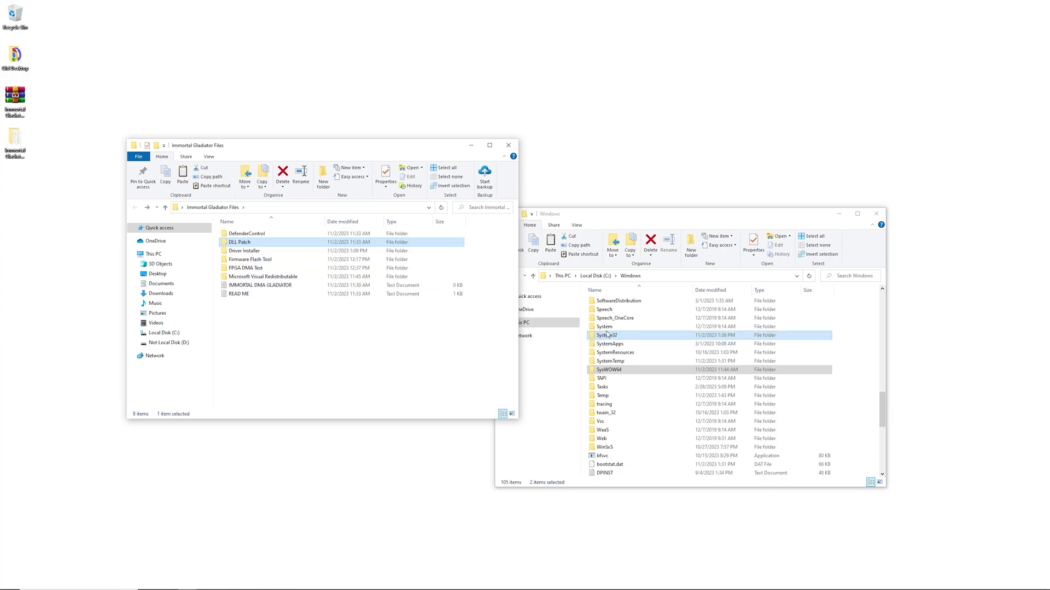
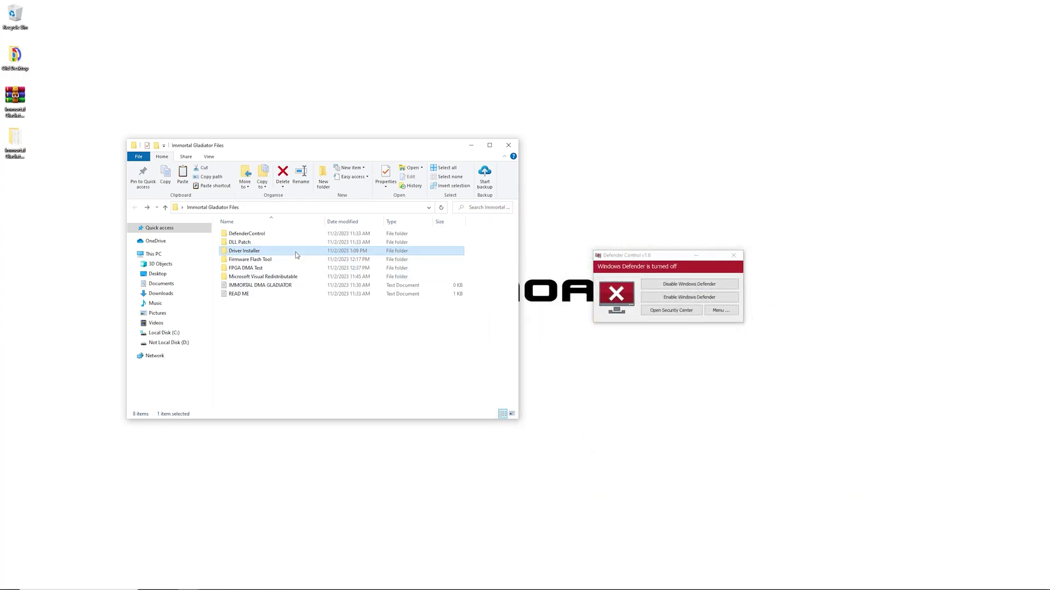
Go into Driver Installer > CH341PAR and launch its SETUP driver installer.
{"action": "double_click", "coordinate": [257, 252]}
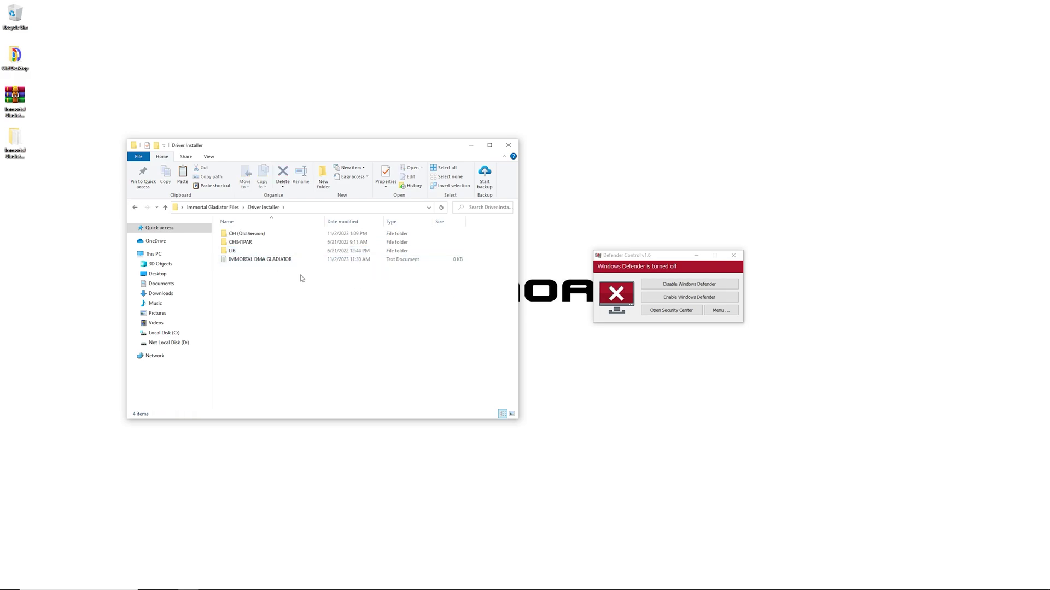
{"action": "double_click", "coordinate": [256, 242]}
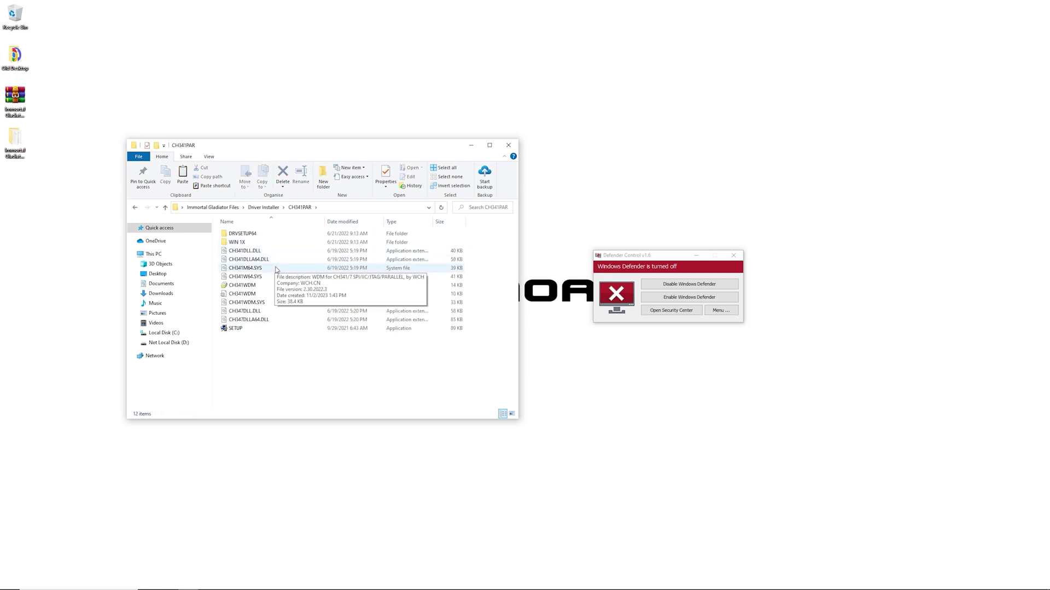
{"action": "double_click", "coordinate": [255, 328]}
Approve the admin prompt, install the CH341WDM.INF driver, confirm the result, and close DriverSetup.
{"action": "left_click", "coordinate": [513, 347]}
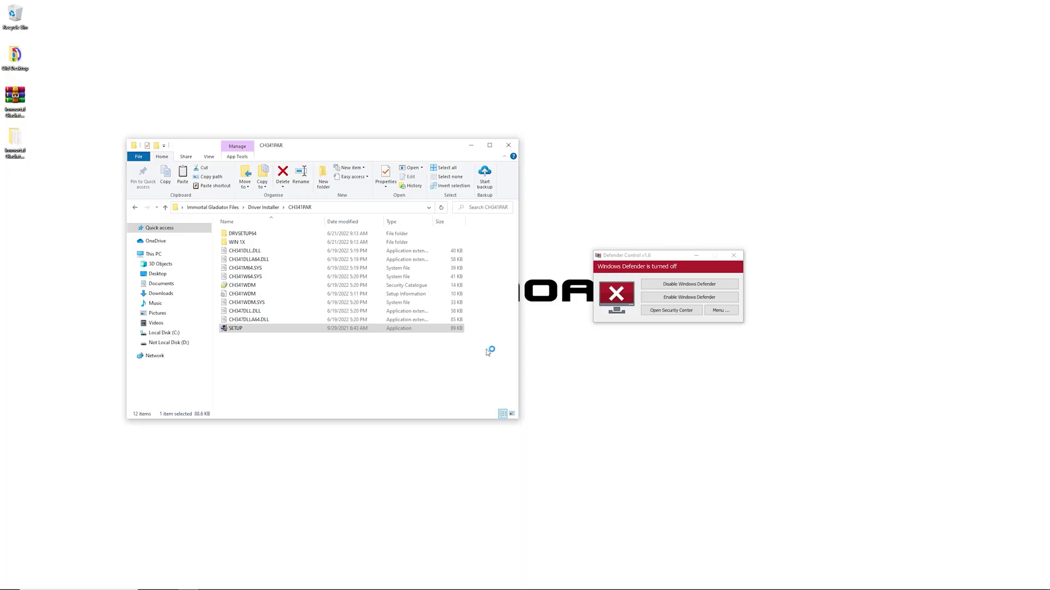
{"action": "left_click", "coordinate": [454, 284]}
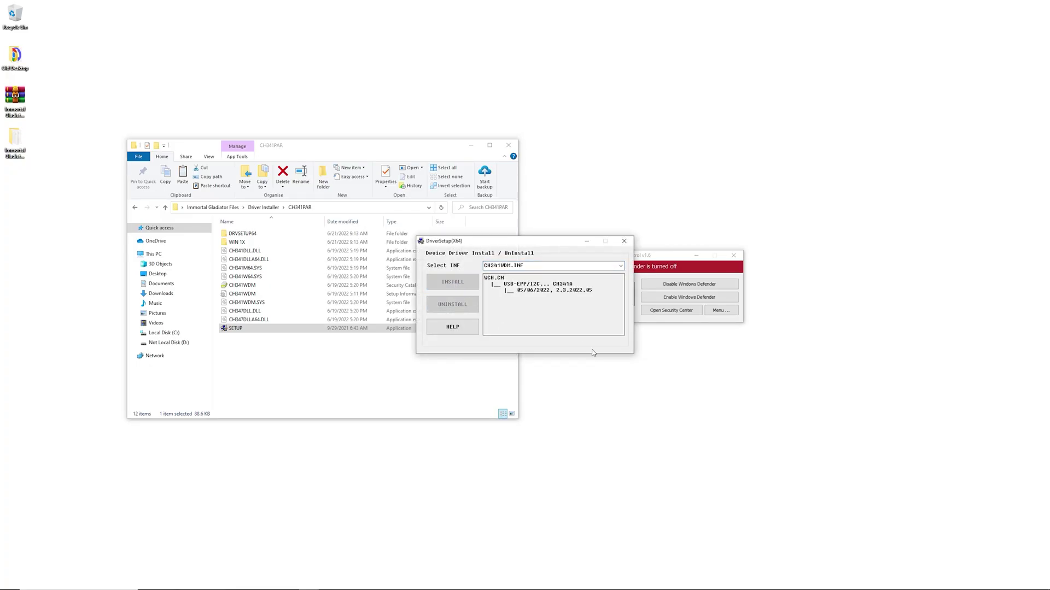
{"action": "left_click", "coordinate": [579, 328]}
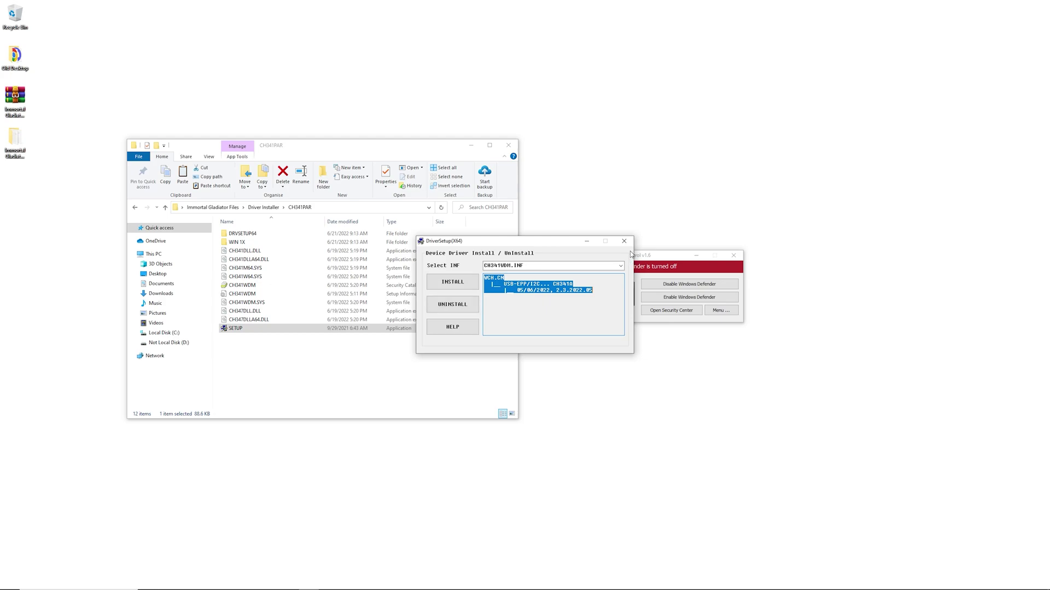
{"action": "left_click", "coordinate": [624, 242]}
Run the DRVSETUP64 installer, approve and confirm it, close it, and return to CH341PAR.
{"action": "double_click", "coordinate": [315, 234]}
{"action": "double_click", "coordinate": [300, 235]}
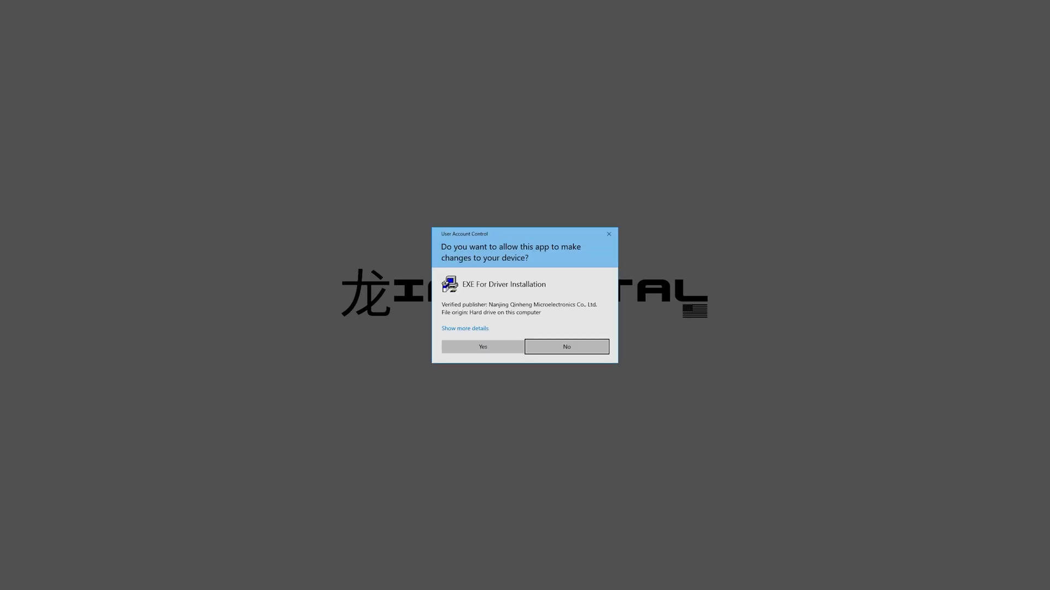
{"action": "left_click", "coordinate": [478, 345]}
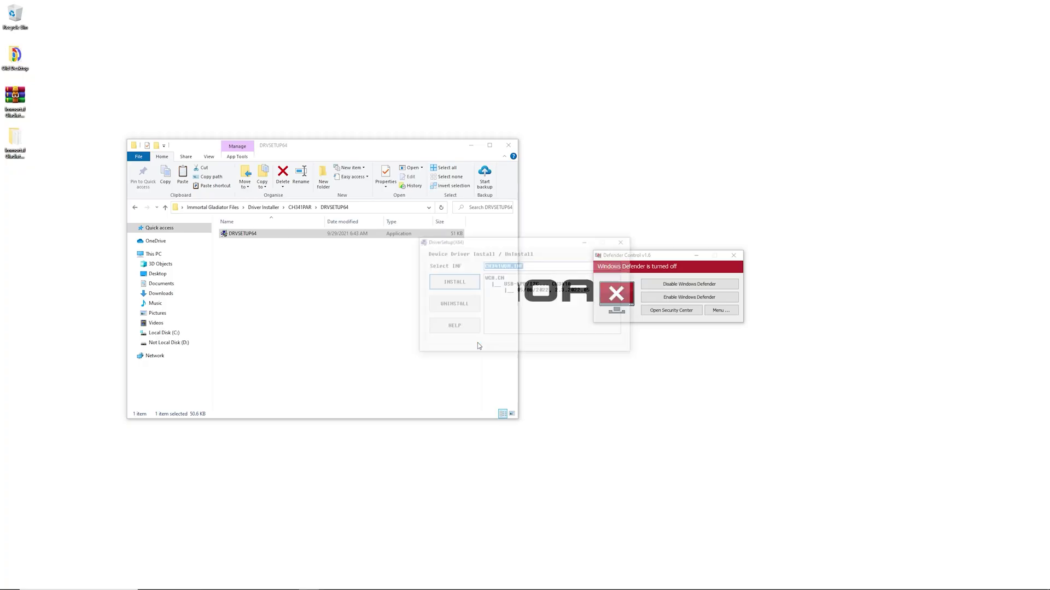
{"action": "left_click", "coordinate": [569, 326]}
{"action": "left_click", "coordinate": [624, 242]}
{"action": "left_click", "coordinate": [135, 207]}
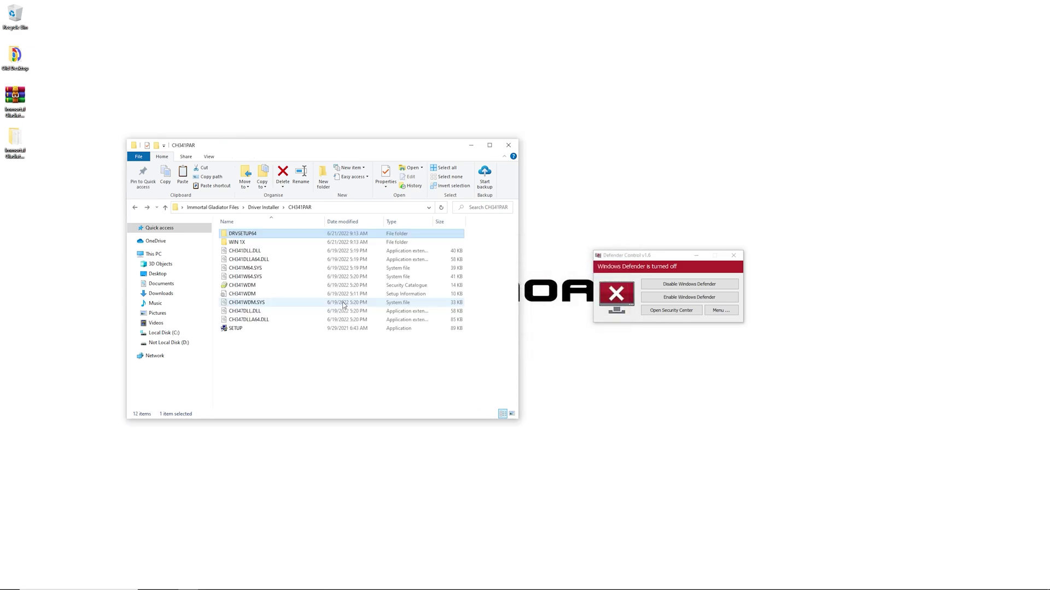
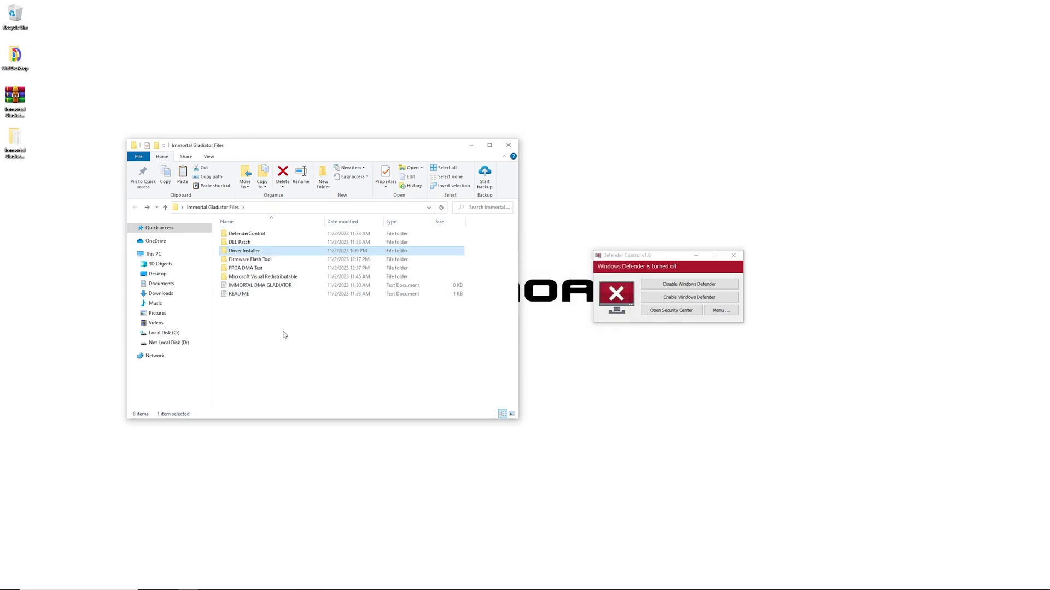
{"action": "left_click", "coordinate": [286, 309]}
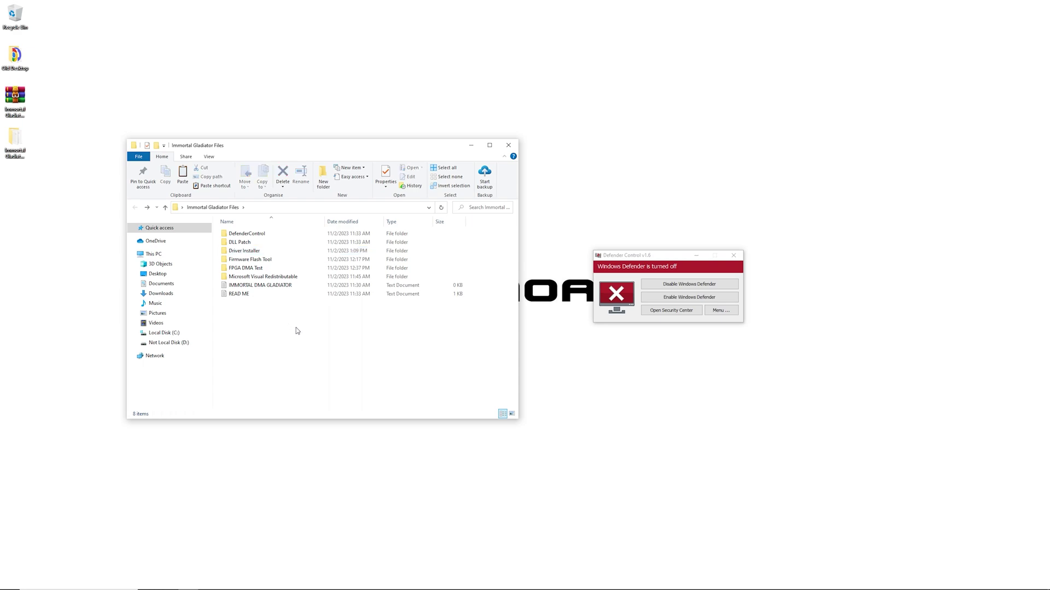
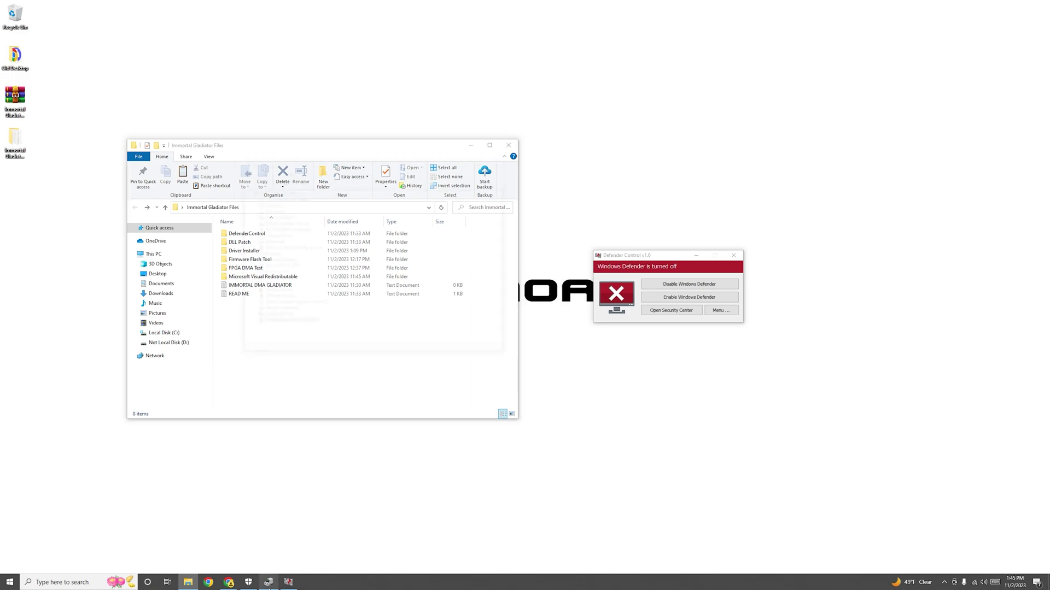
Expand Universal Serial Bus controllers in Device Manager and open the FTDI FT601 device's properties.
{"action": "left_click", "coordinate": [268, 582]}
{"action": "double_click", "coordinate": [289, 235]}
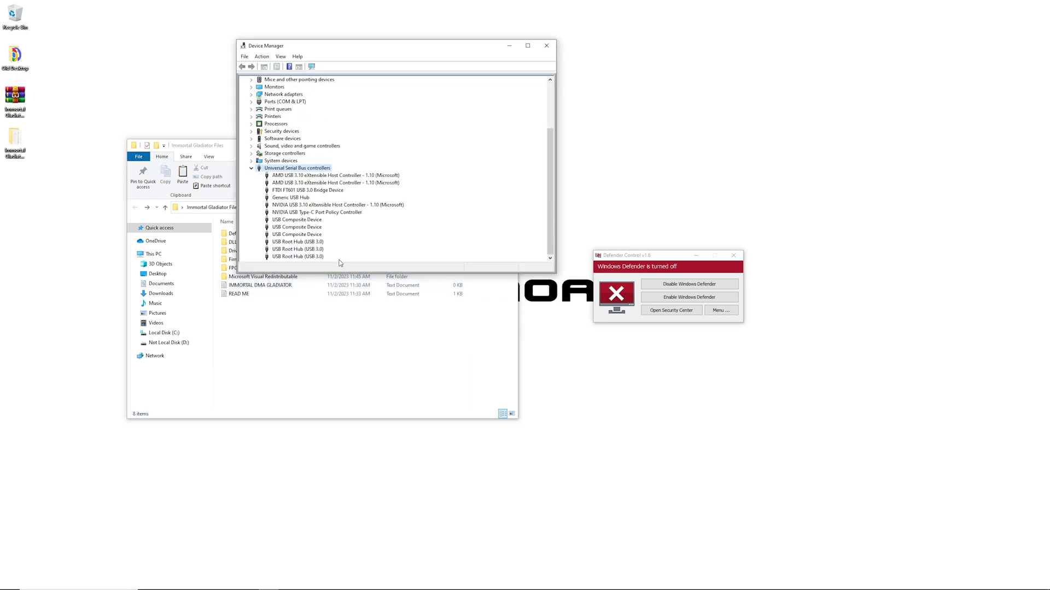
{"action": "right_click", "coordinate": [316, 191]}
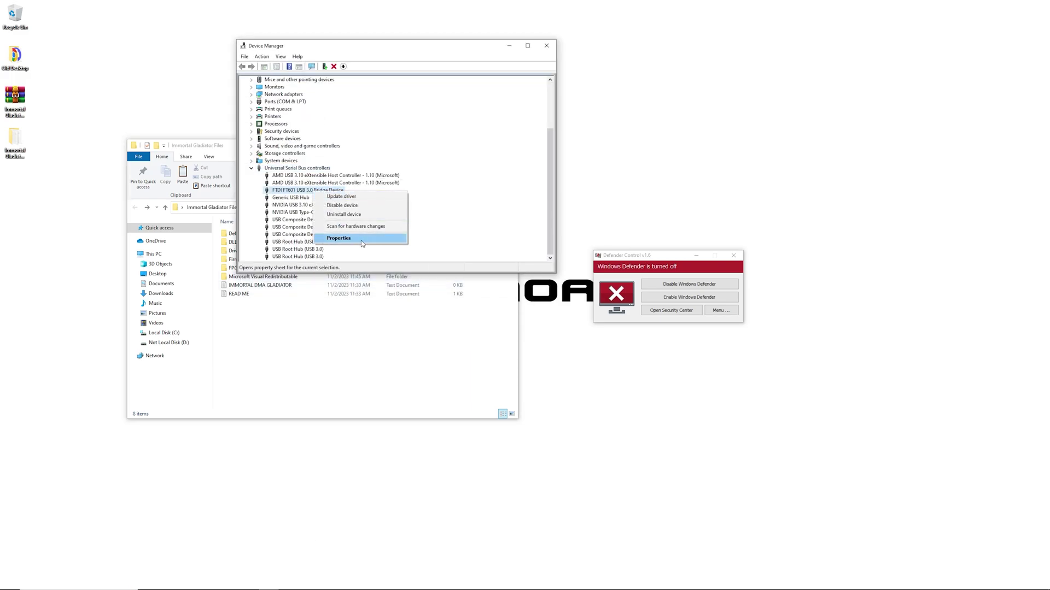
{"action": "left_click", "coordinate": [356, 240]}
Review the FT601's Driver, Details and Power Management tabs, then close its properties.
{"action": "left_click", "coordinate": [346, 83]}
{"action": "left_click", "coordinate": [364, 83]}
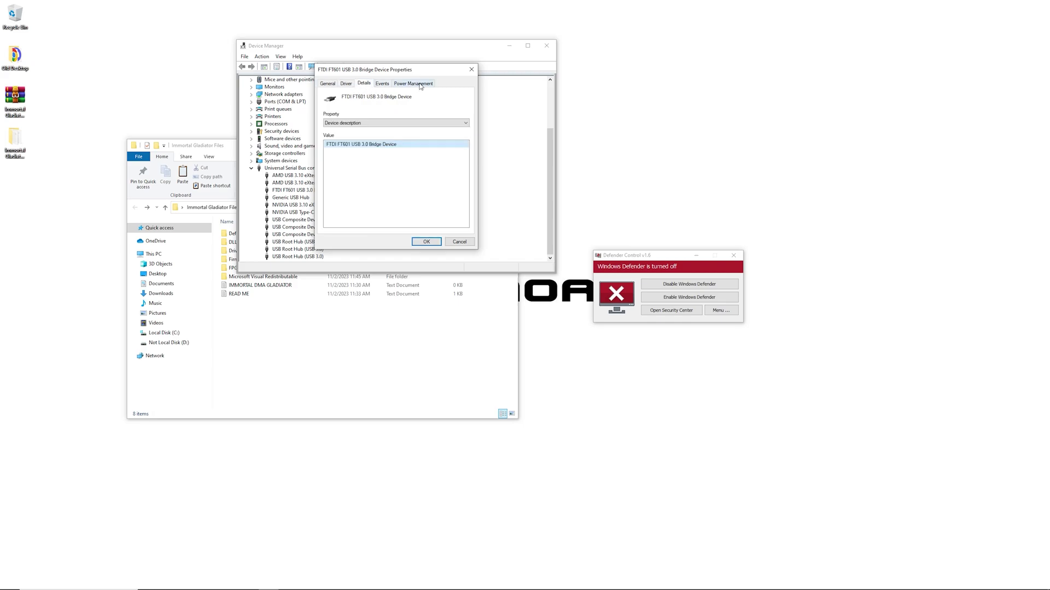
{"action": "left_click", "coordinate": [420, 85]}
{"action": "left_click", "coordinate": [471, 70]}
Open Driver Installer > CH (Old Version) > Manual Driver Update (Old) > FTDI Driver beside Device Manager.
{"action": "left_click_drag", "start_coordinate": [408, 48], "coordinate": [736, 37]}
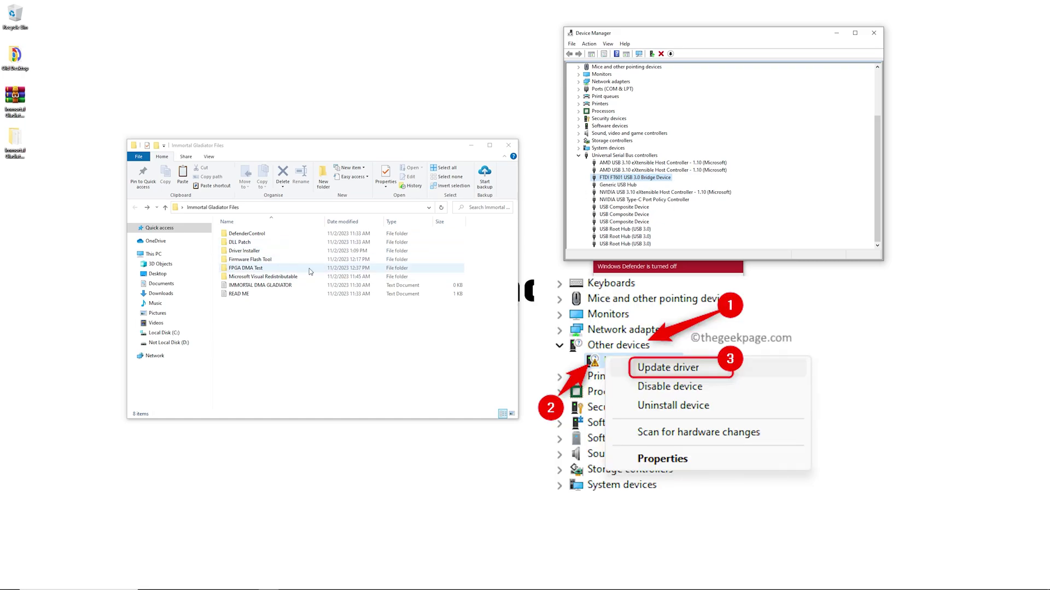
{"action": "double_click", "coordinate": [262, 251]}
{"action": "double_click", "coordinate": [259, 240]}
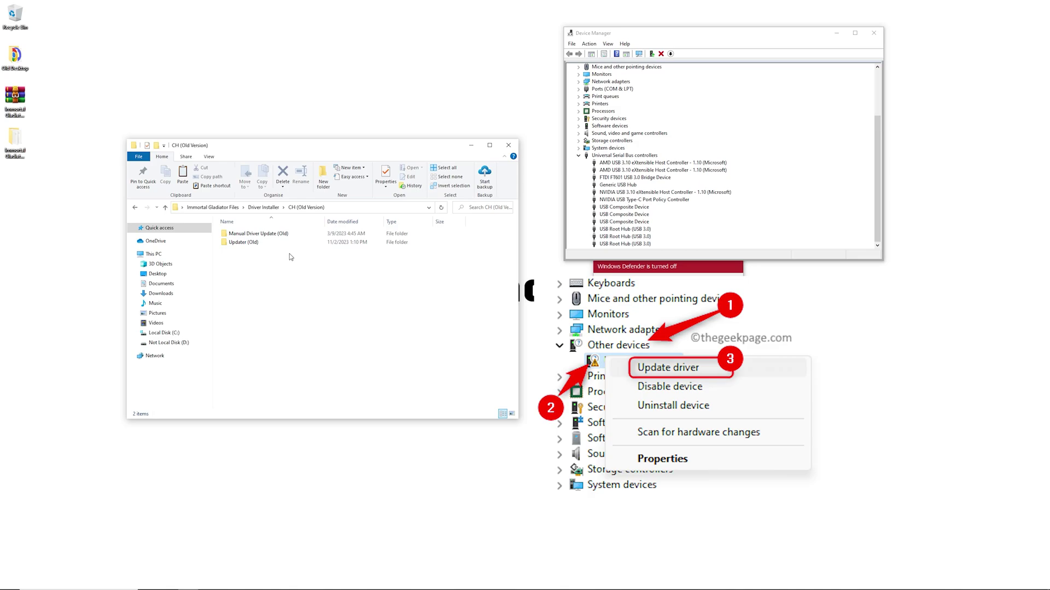
{"action": "double_click", "coordinate": [258, 234]}
{"action": "double_click", "coordinate": [243, 233]}
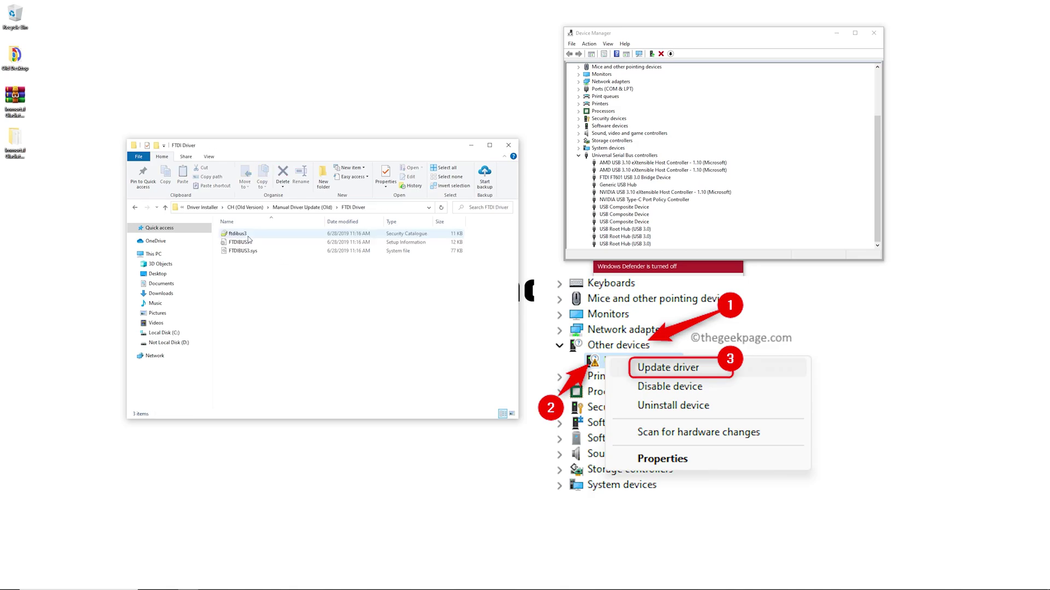
{"action": "left_click", "coordinate": [632, 178]}
{"action": "left_click_drag", "start_coordinate": [681, 41], "coordinate": [524, 77]}
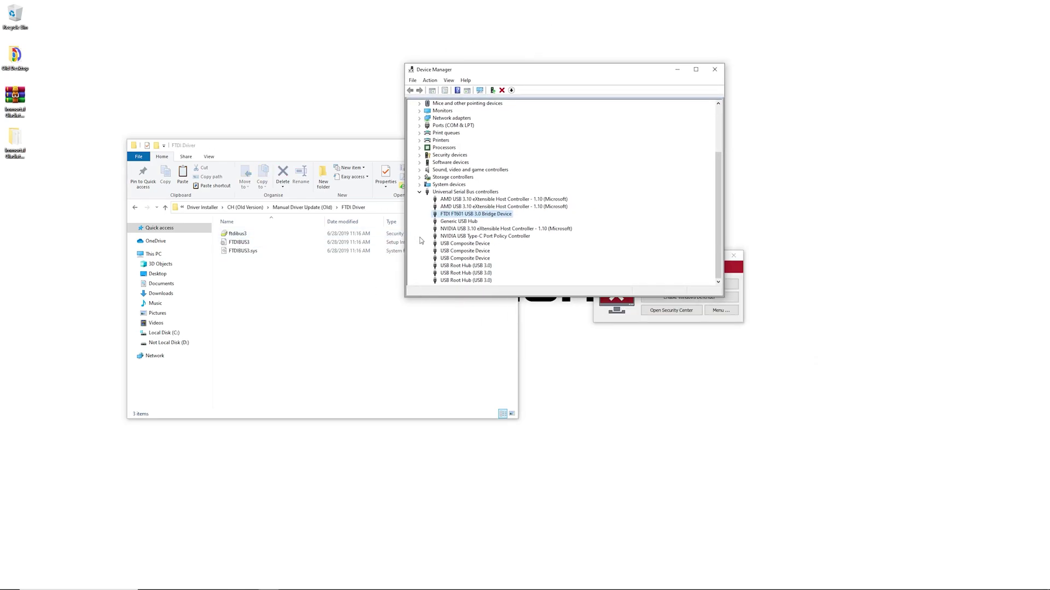
Return Explorer to CH (Old Version), rearrange both windows, and collapse USB controllers in Device Manager.
{"action": "left_click", "coordinate": [354, 298]}
{"action": "key", "text": "alt+Up"}
{"action": "key", "text": "alt+Up"}
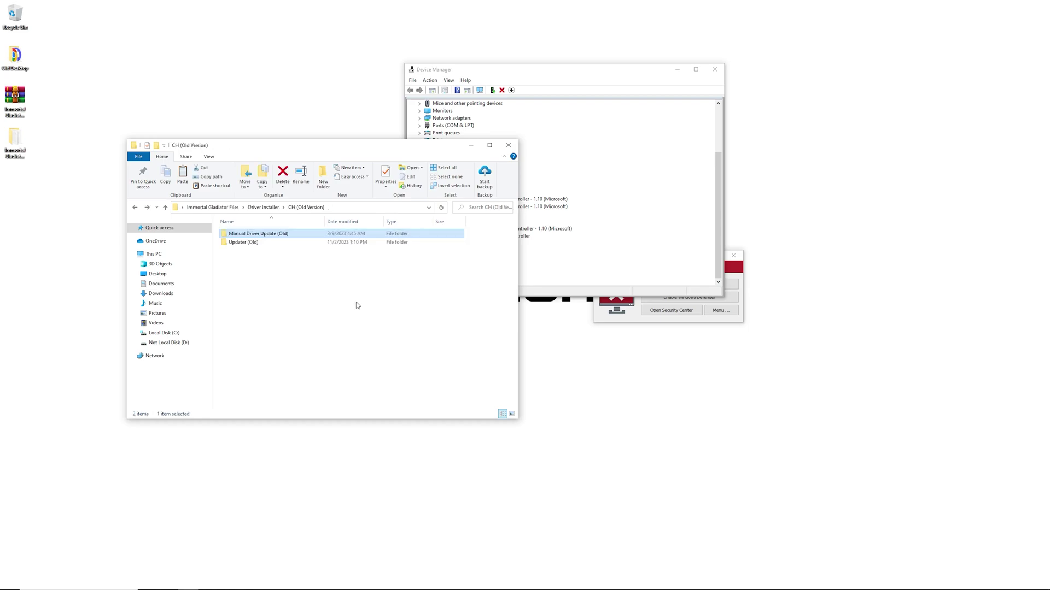
{"action": "left_click", "coordinate": [598, 227]}
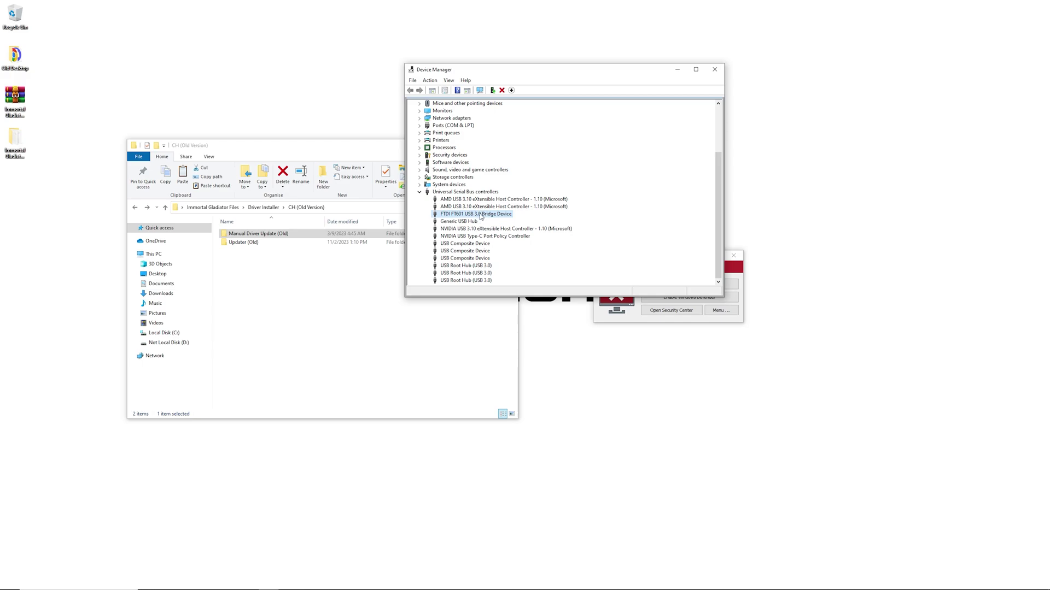
{"action": "left_click_drag", "start_coordinate": [262, 145], "coordinate": [202, 99]}
{"action": "left_click", "coordinate": [484, 218]}
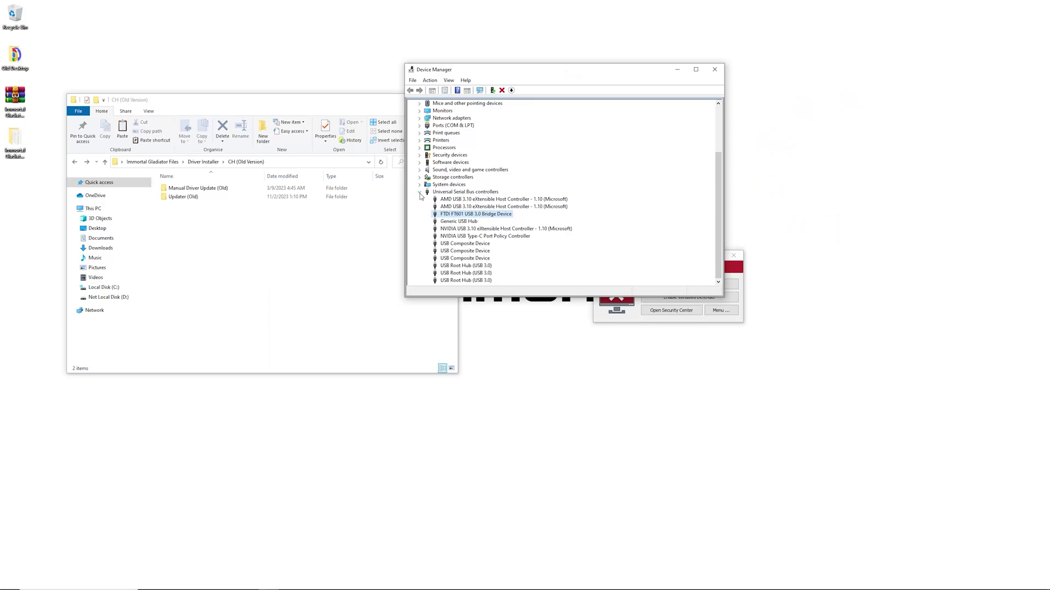
{"action": "left_click", "coordinate": [419, 192]}
Close Device Manager and go up two folders in Explorer to Immortal Gladiator Files.
{"action": "left_click", "coordinate": [713, 74]}
{"action": "key", "text": "BackSpace"}
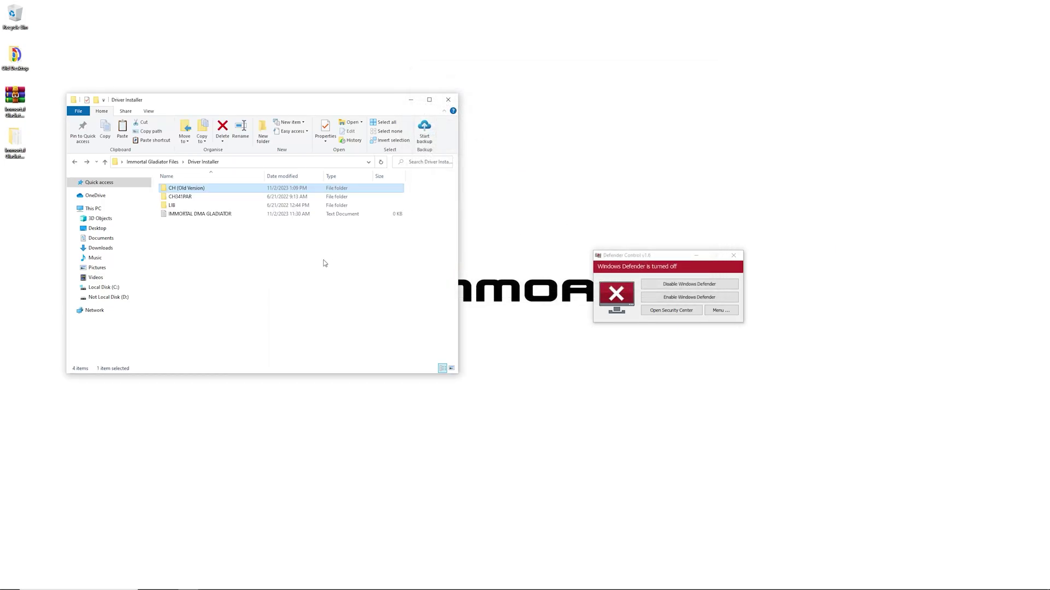
{"action": "key", "text": "BackSpace"}
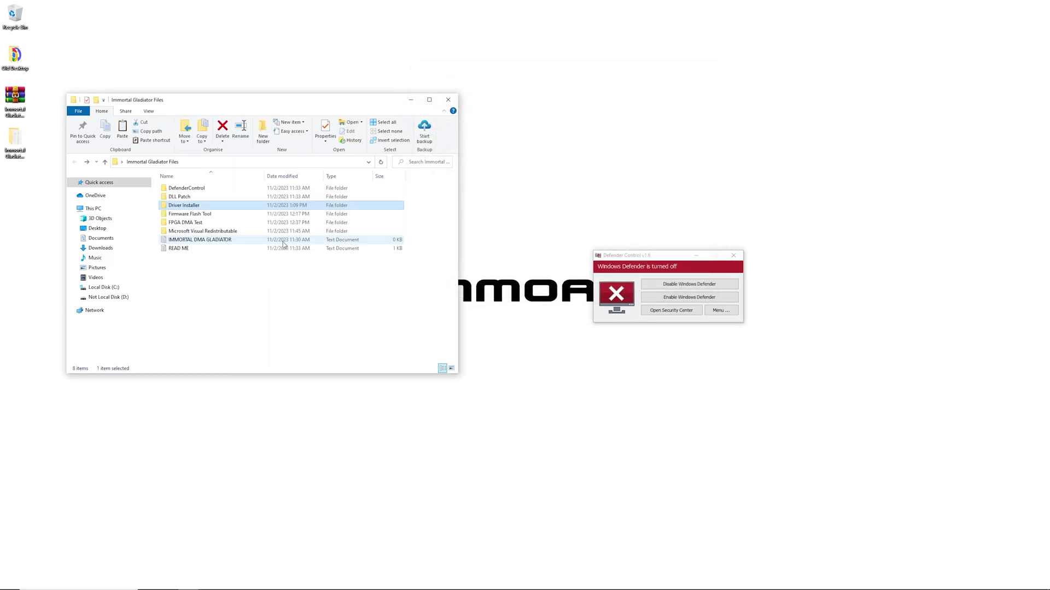
{"action": "left_click", "coordinate": [277, 286]}
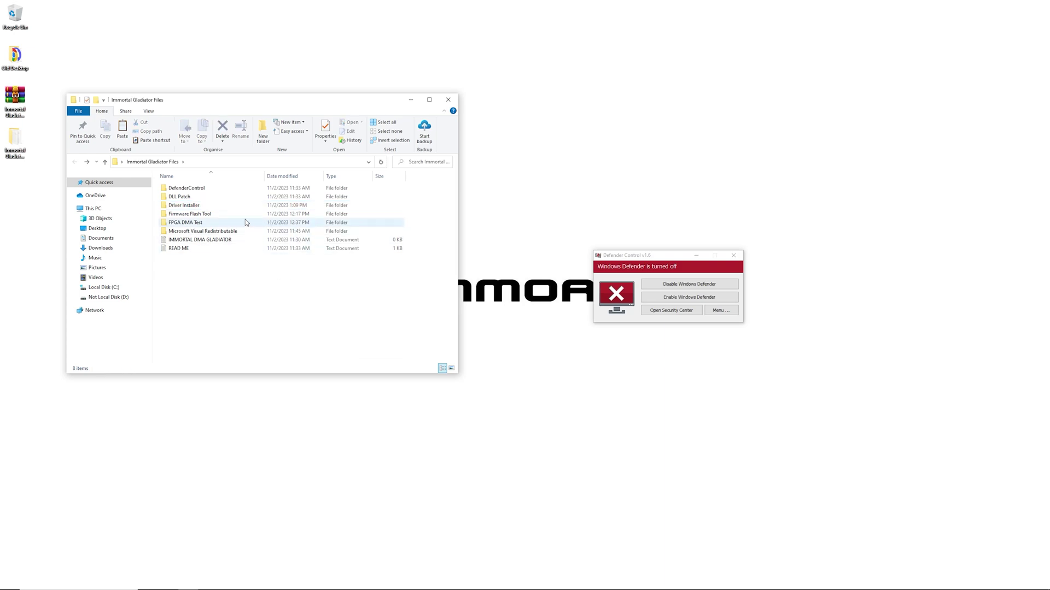
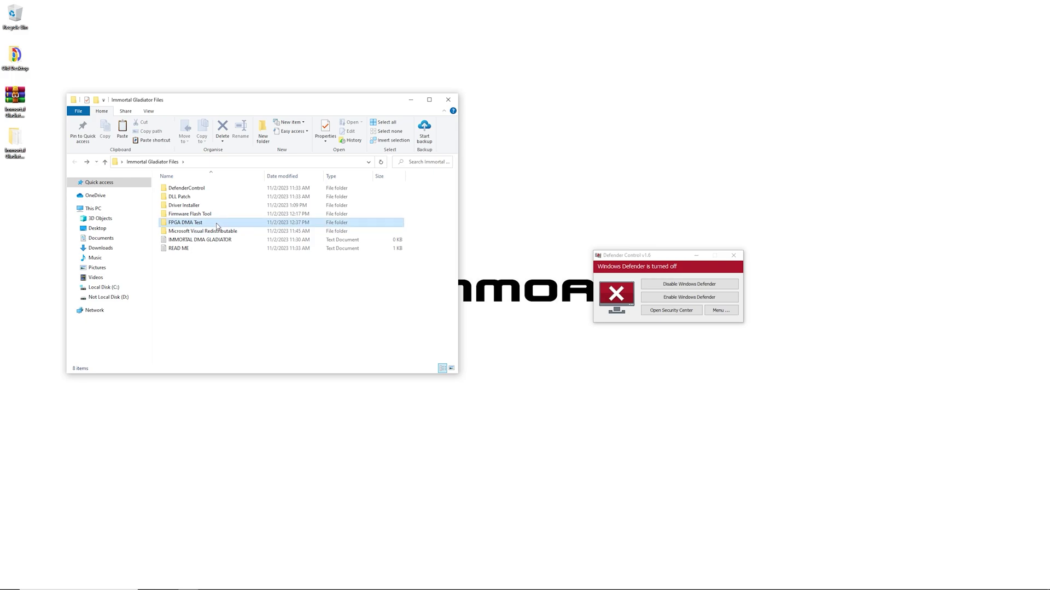
Launch lone-dma-test from the FPGA DMA Test folder and reposition its console window.
{"action": "double_click", "coordinate": [210, 223]}
{"action": "double_click", "coordinate": [199, 232]}
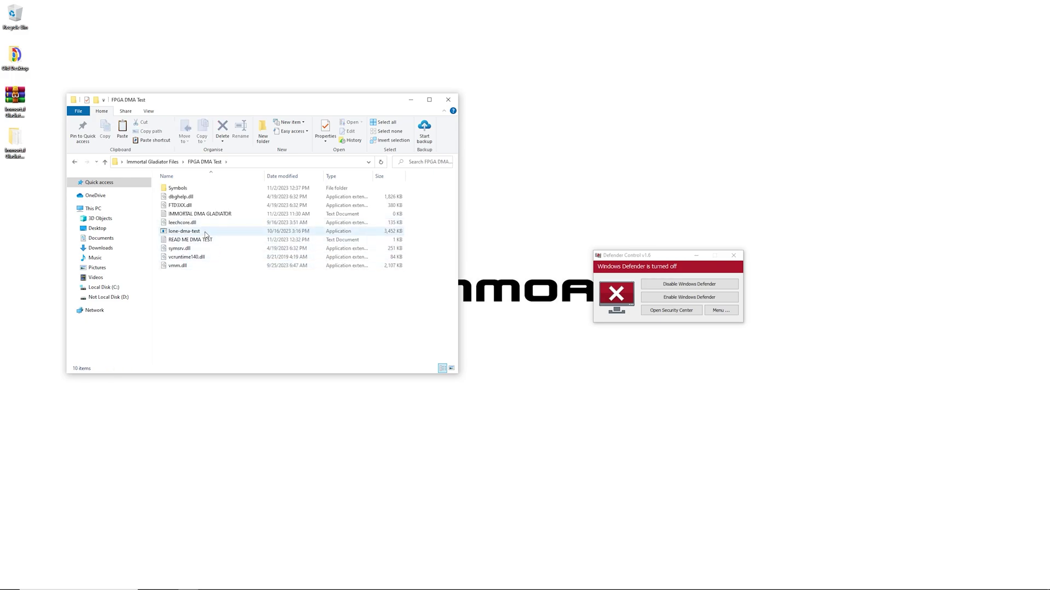
{"action": "left_click_drag", "start_coordinate": [207, 73], "coordinate": [330, 99]}
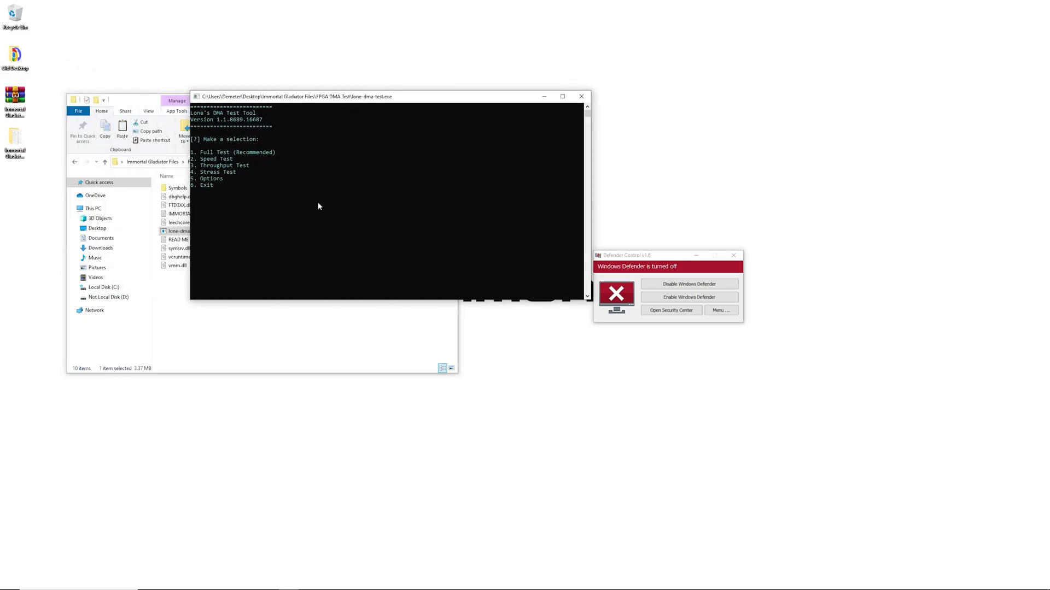
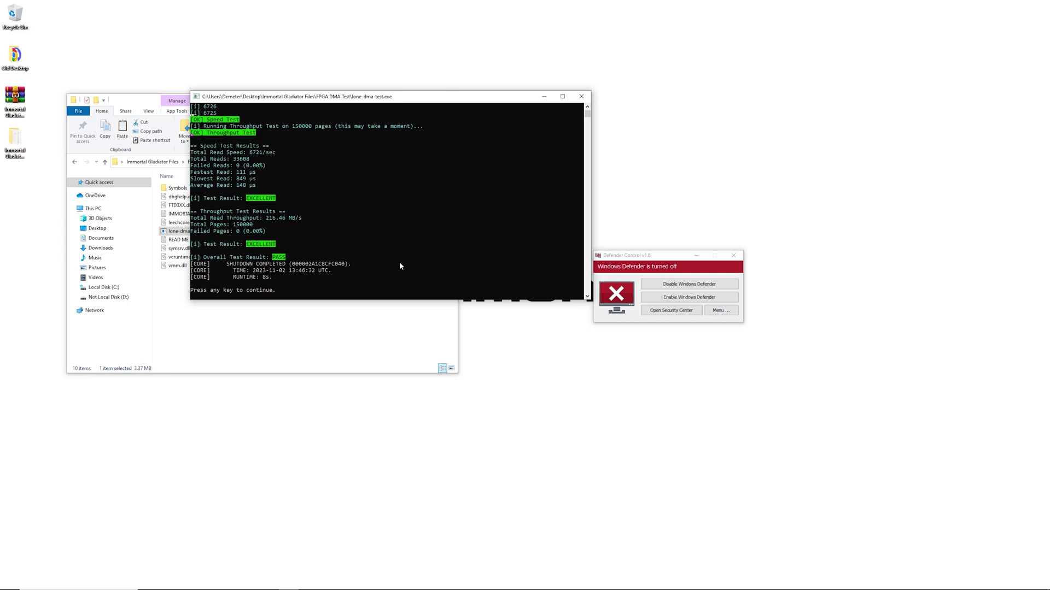
Move the DMA test console to the right and bring the test folder's file listing forward.
{"action": "scroll", "coordinate": [382, 246], "scroll_direction": "up", "scroll_amount": 4}
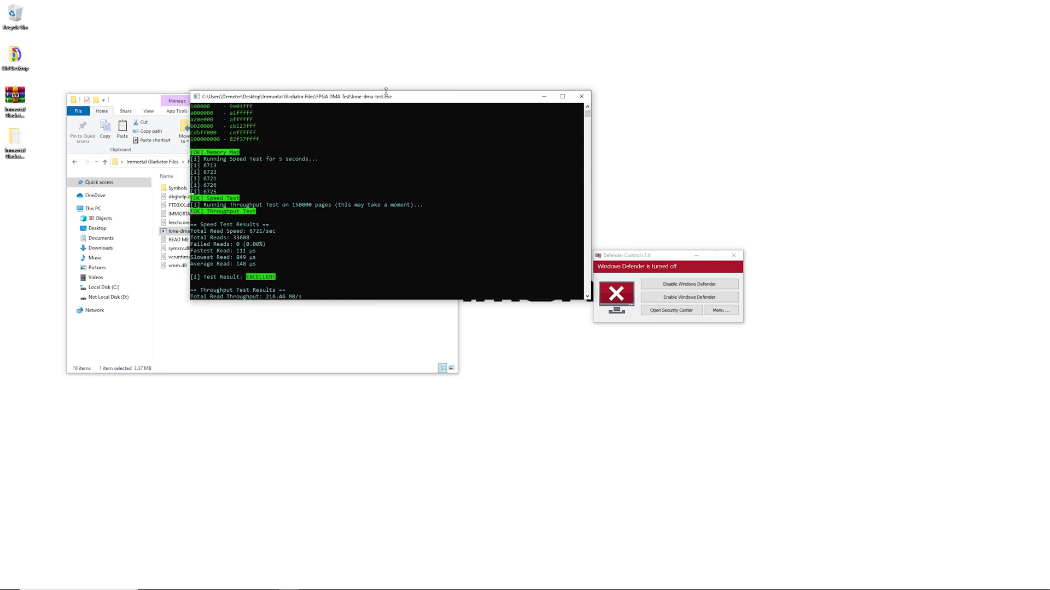
{"action": "left_click_drag", "start_coordinate": [444, 101], "coordinate": [613, 55]}
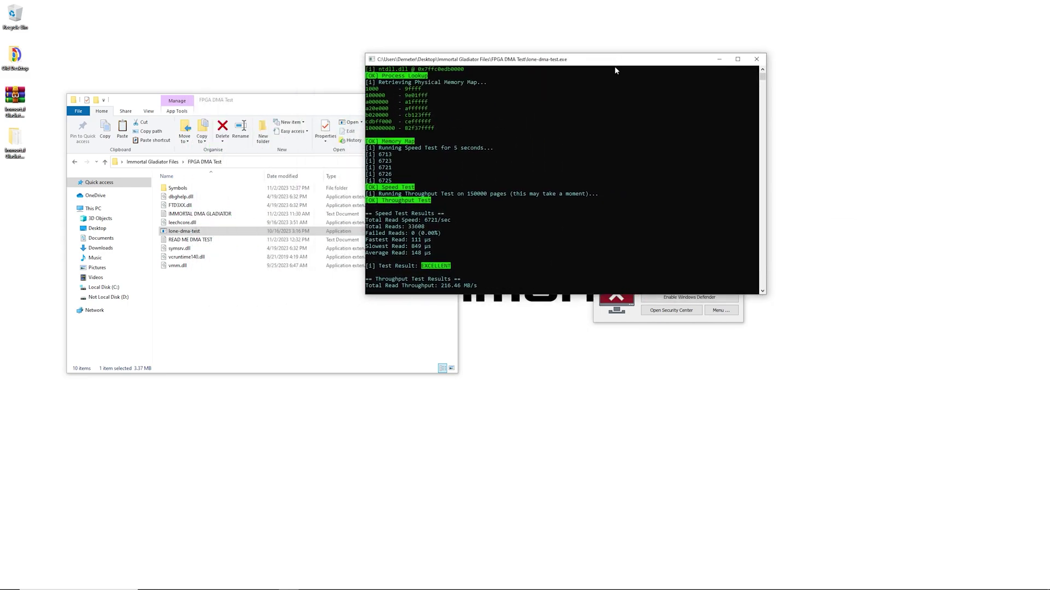
{"action": "left_click", "coordinate": [272, 292]}
Open READ ME DMA TEST in Notepad and read its troubleshooting and power-cycling sections.
{"action": "double_click", "coordinate": [230, 243]}
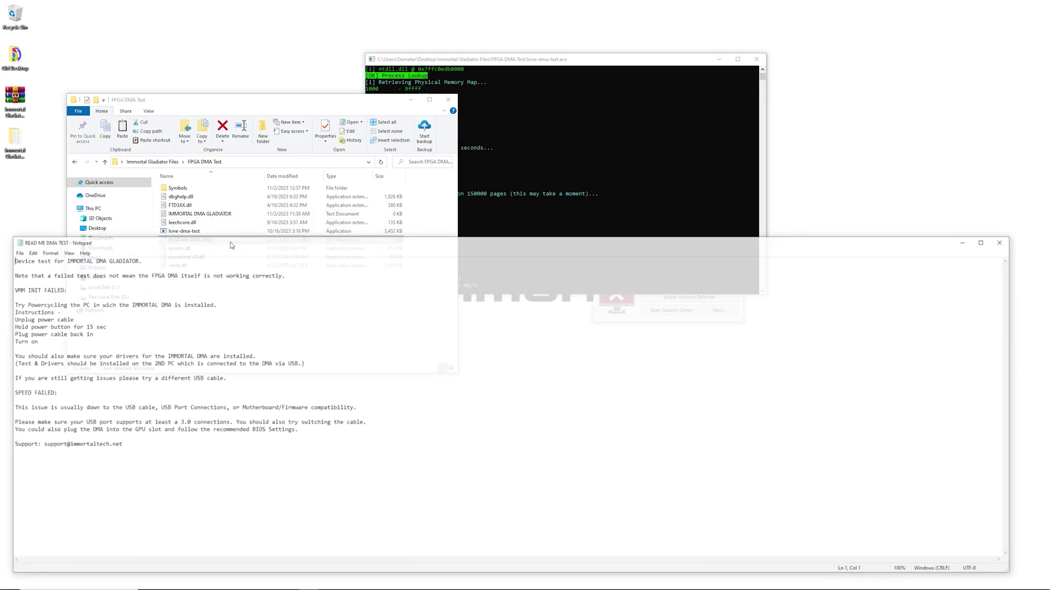
{"action": "left_click_drag", "start_coordinate": [279, 242], "coordinate": [477, 126]}
{"action": "left_click_drag", "start_coordinate": [407, 319], "coordinate": [241, 175]}
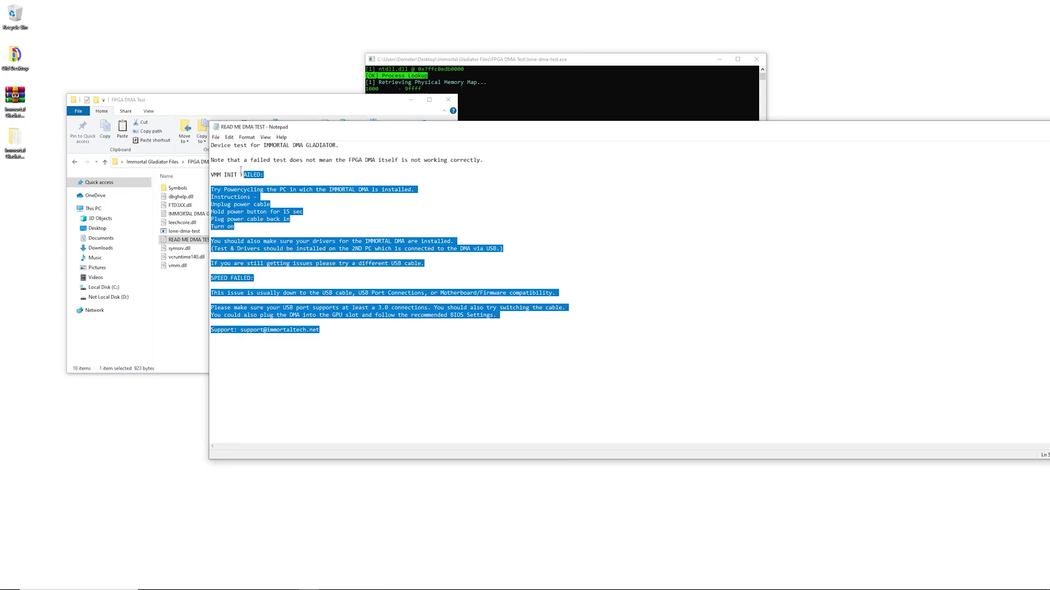
{"action": "left_click", "coordinate": [257, 167]}
{"action": "left_click_drag", "start_coordinate": [599, 132], "coordinate": [432, 127]}
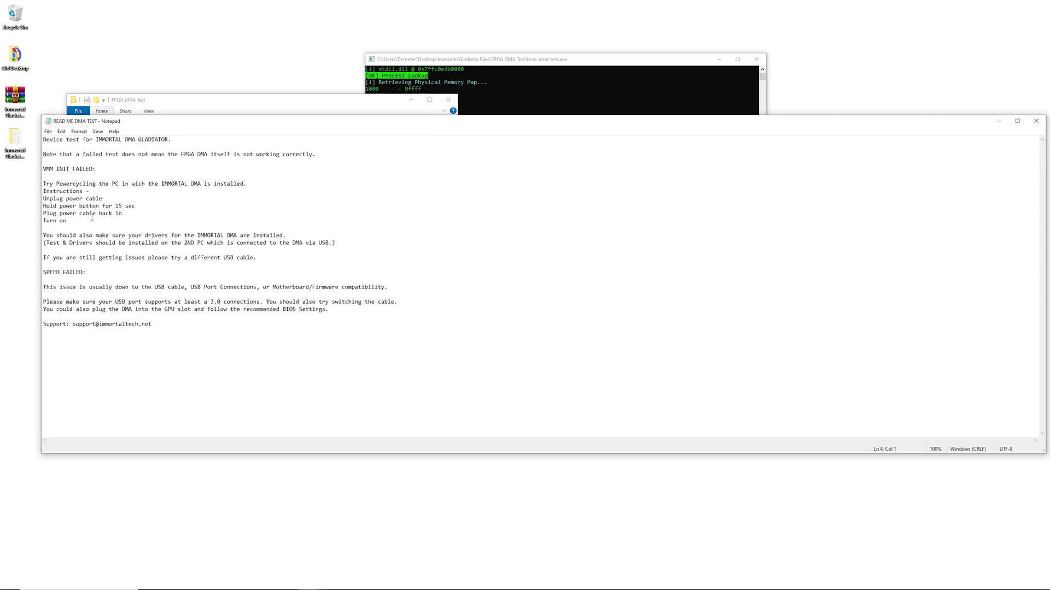
{"action": "left_click_drag", "start_coordinate": [92, 218], "coordinate": [44, 187]}
{"action": "left_click", "coordinate": [211, 279]}
Close the README and DMA test console, then return Explorer to Immortal Gladiator Files.
{"action": "left_click", "coordinate": [1036, 120]}
{"action": "left_click", "coordinate": [761, 62]}
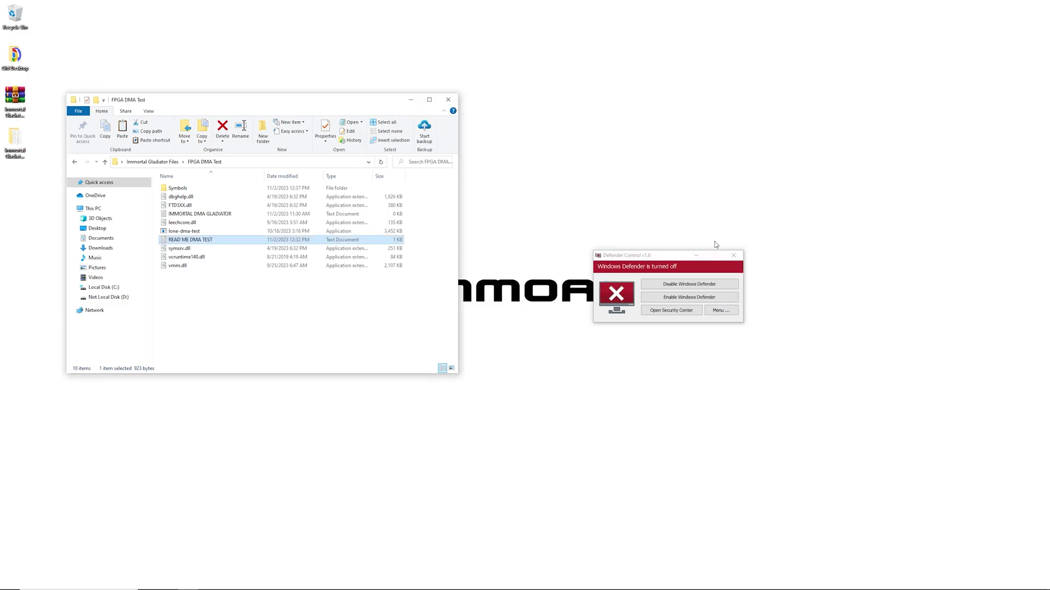
{"action": "left_click_drag", "start_coordinate": [722, 256], "coordinate": [716, 224]}
{"action": "left_click", "coordinate": [295, 303]}
{"action": "key", "text": "alt+Left"}
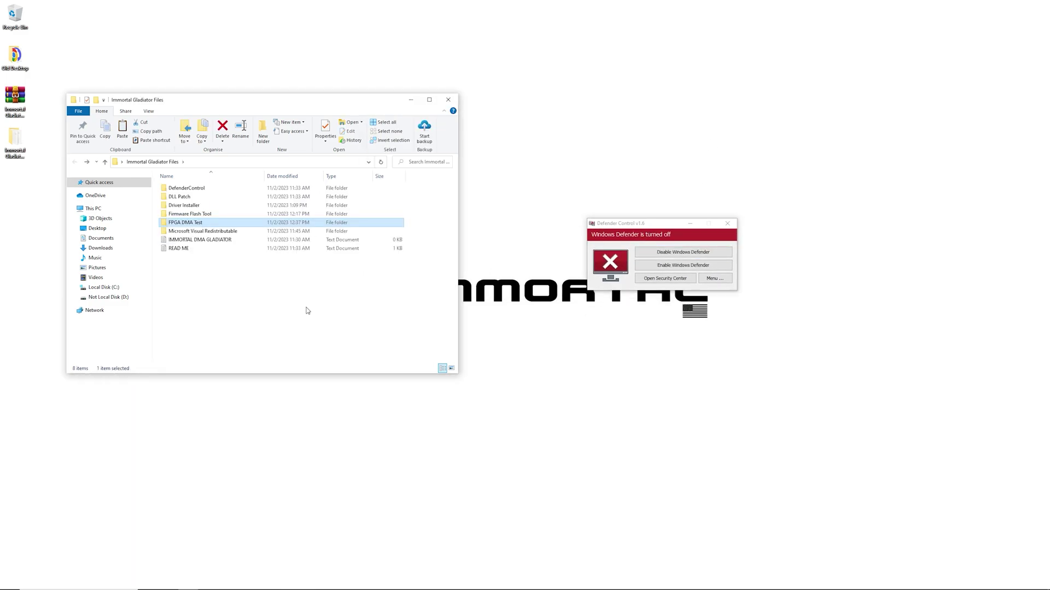
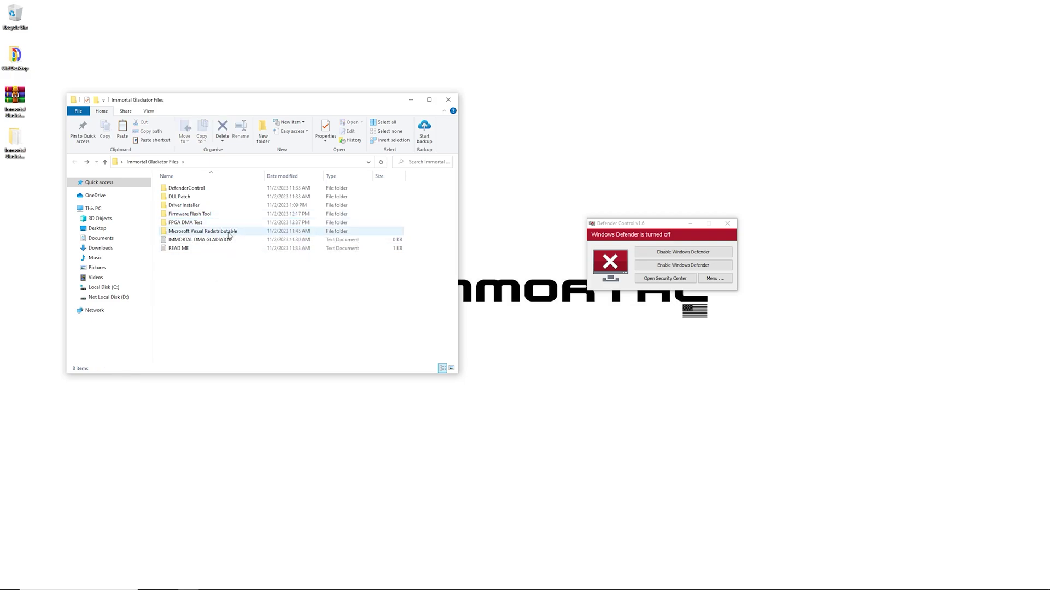
{"action": "double_click", "coordinate": [229, 234]}
{"action": "key", "text": "alt+Left"}
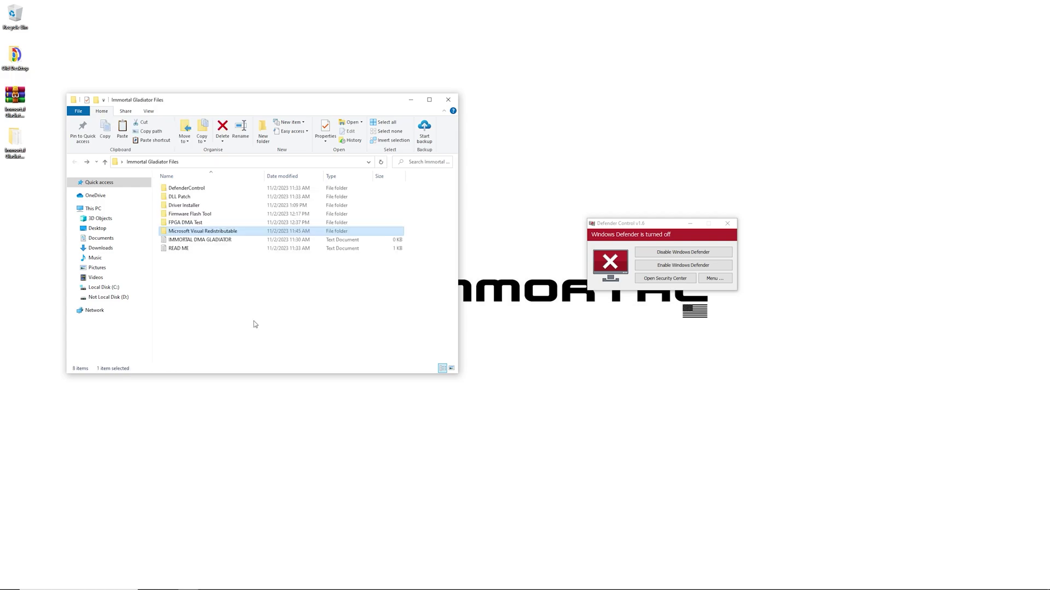
{"action": "double_click", "coordinate": [222, 214]}
{"action": "double_click", "coordinate": [229, 202]}
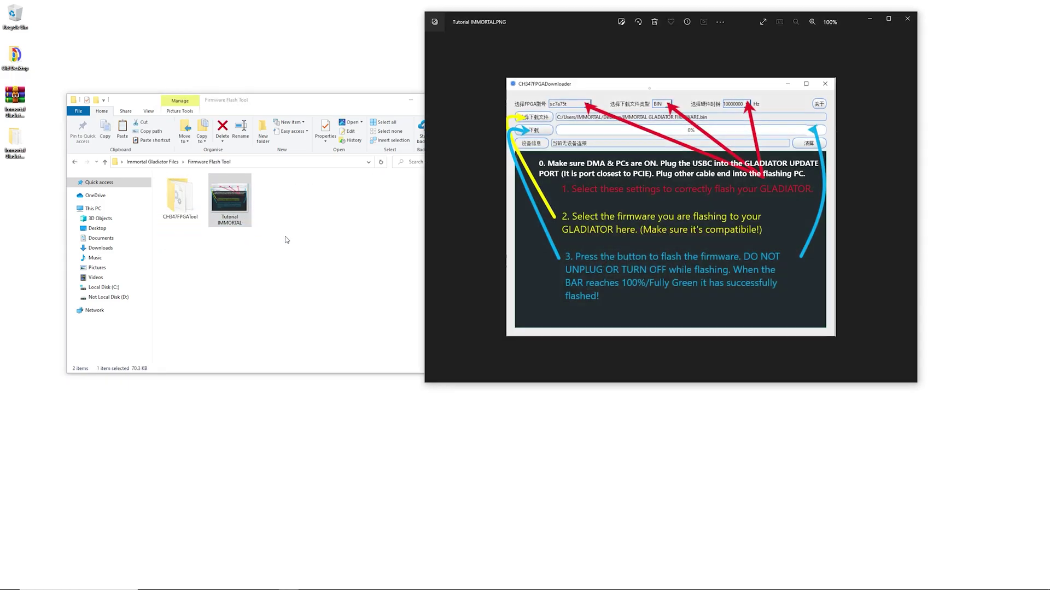
{"action": "left_click", "coordinate": [905, 22]}
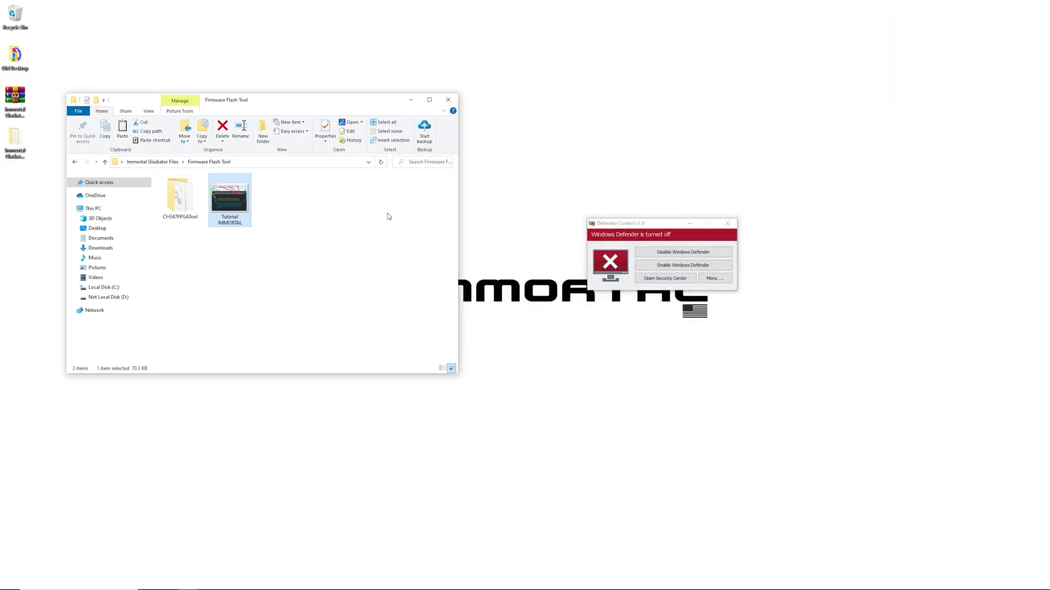